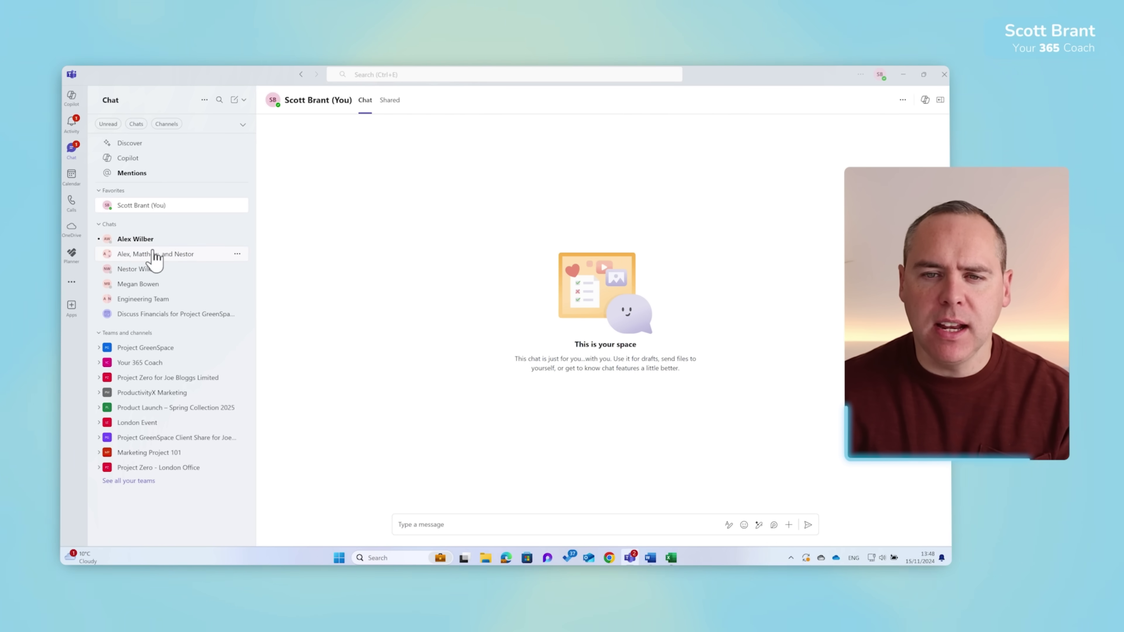
Check a group chat and a one-to-one chat, then scroll Project GreenSpace's General channel posts.
left_click(153, 255)
left_click(157, 273)
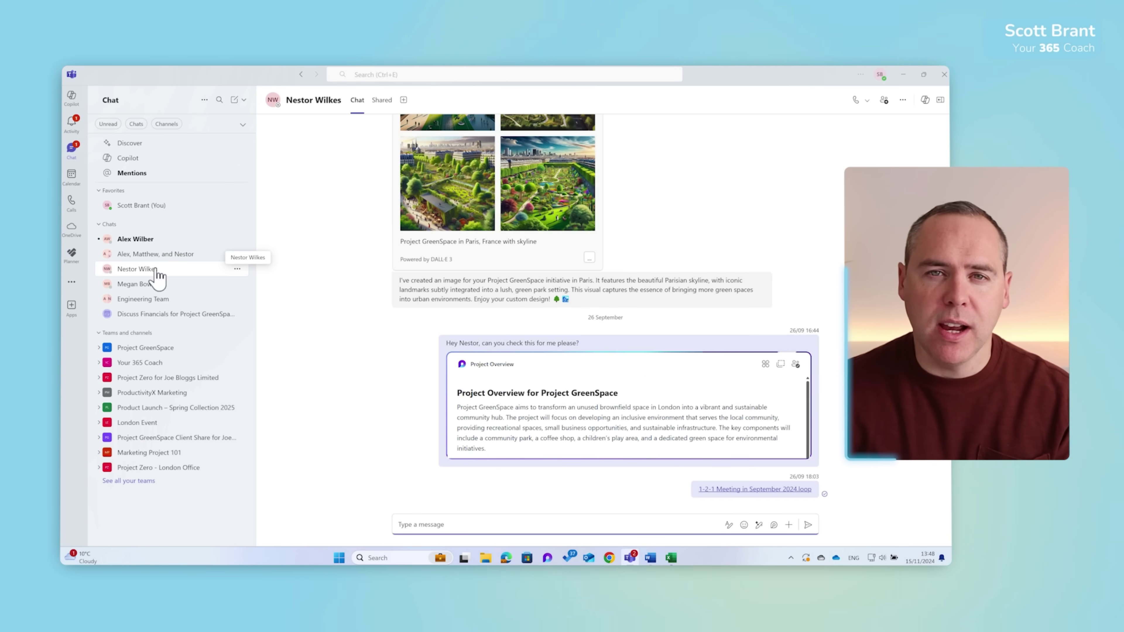
left_click(99, 347)
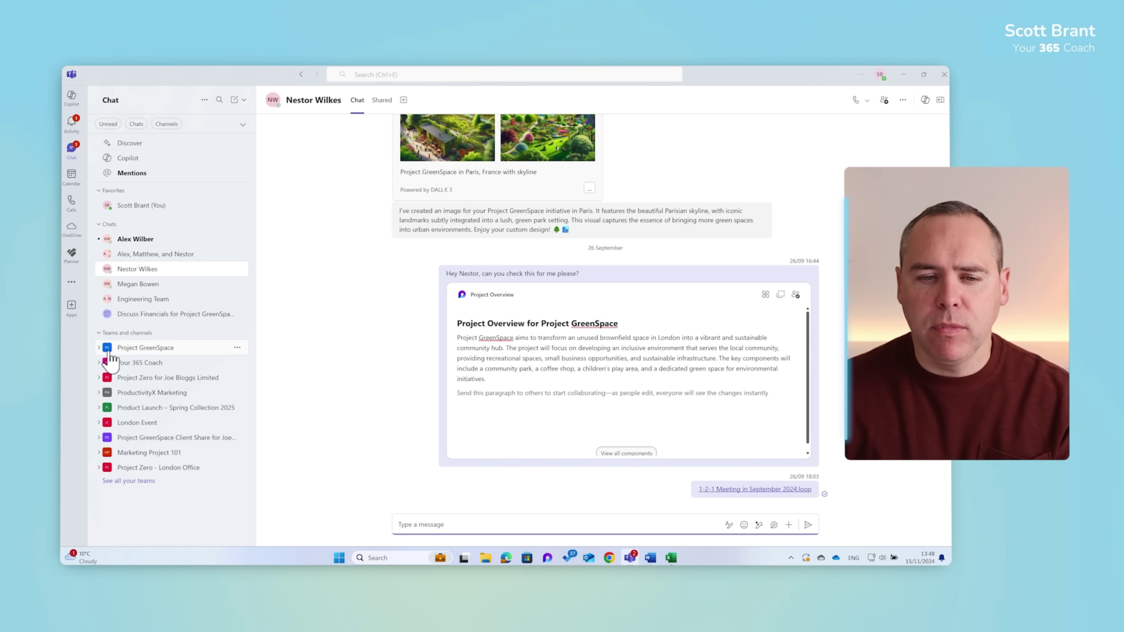
left_click(143, 366)
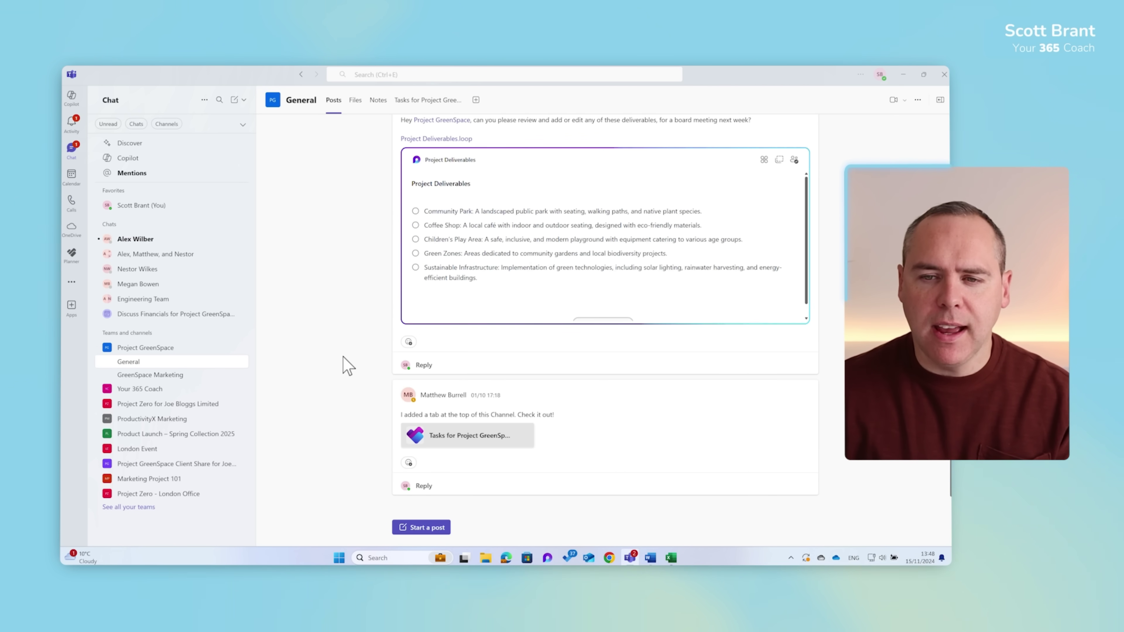
scroll(340, 370, "up", 4)
scroll(348, 367, "up", 3)
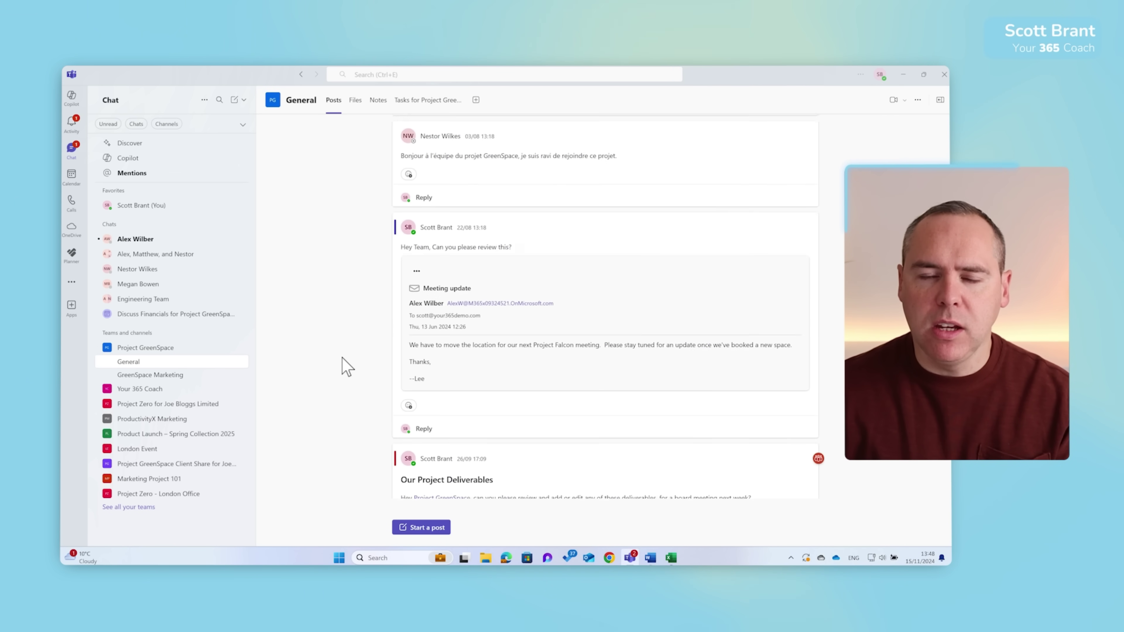
scroll(347, 367, "down", 8)
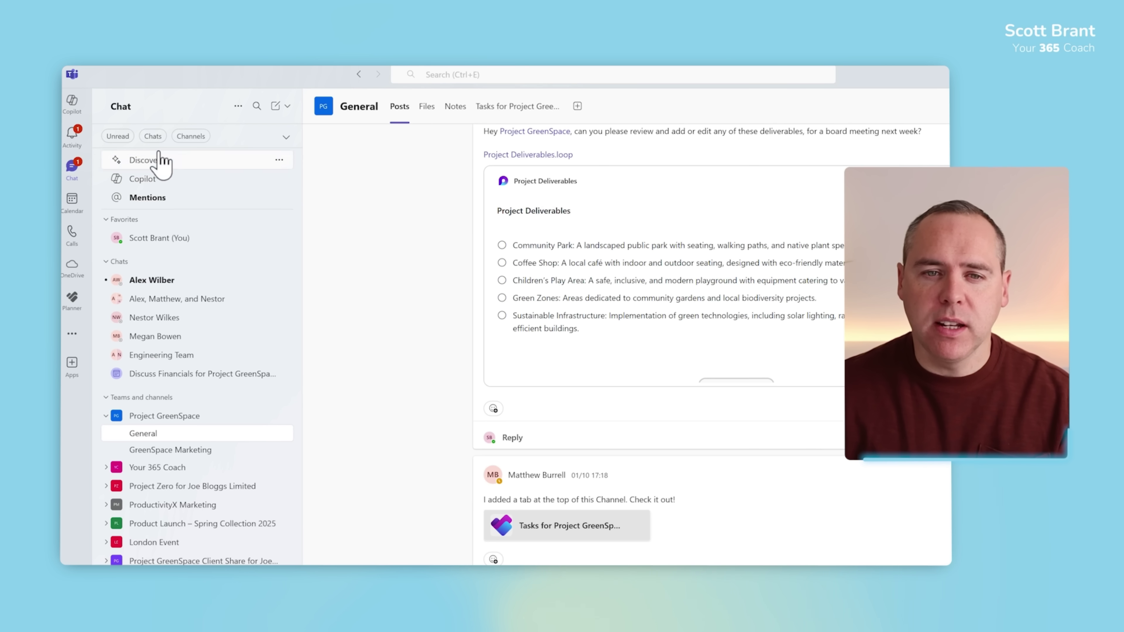
left_click(152, 137)
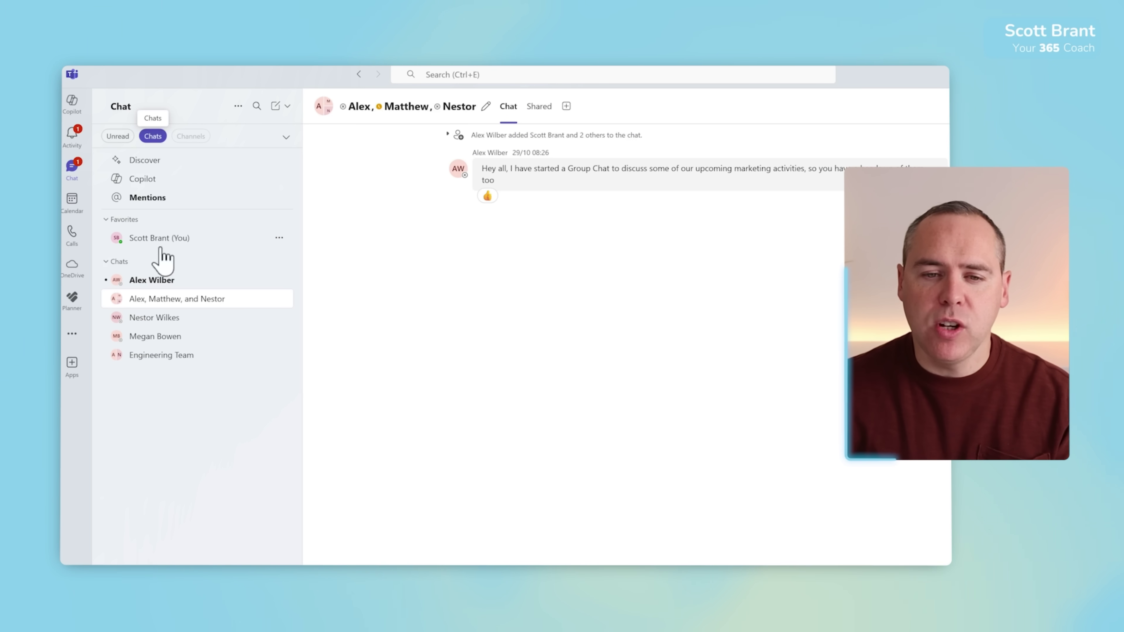
left_click(161, 317)
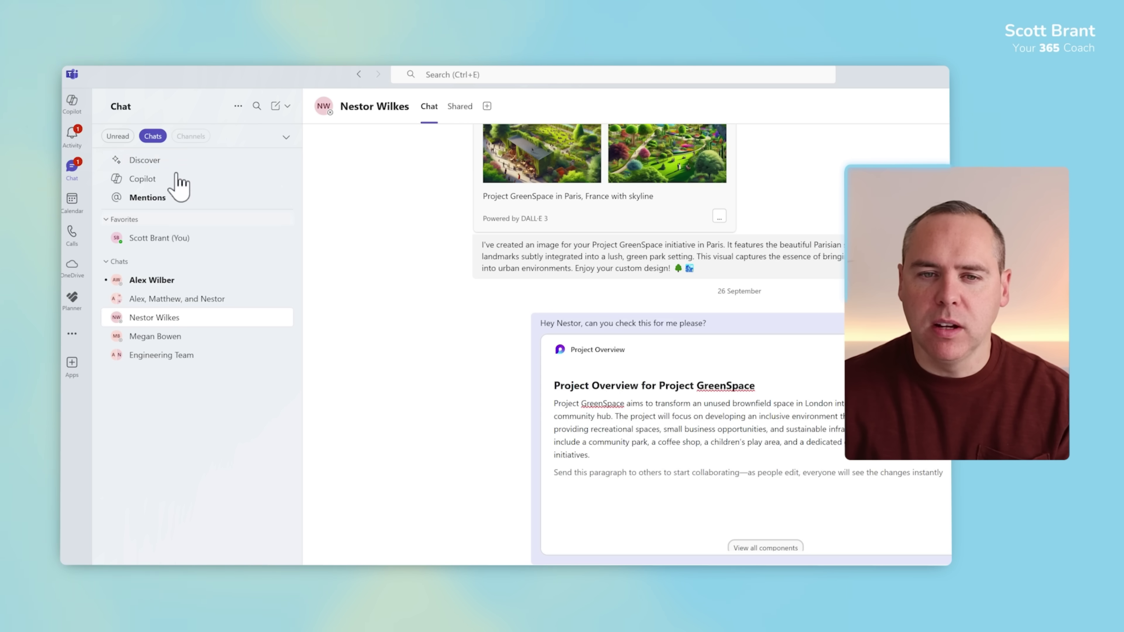
left_click(156, 137)
left_click(189, 137)
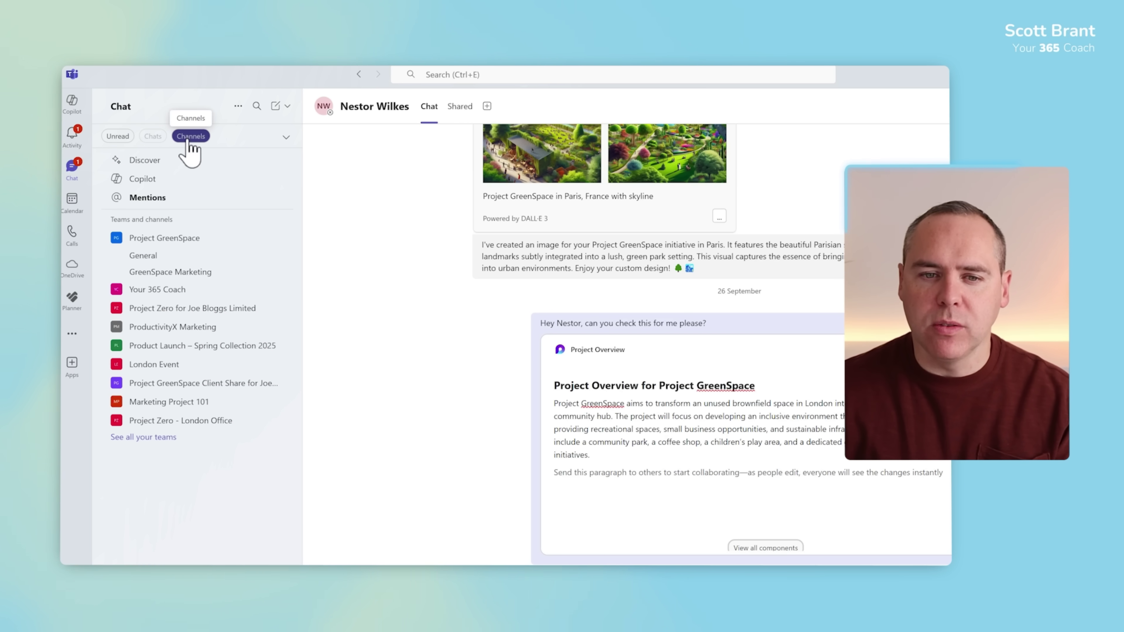
left_click(184, 258)
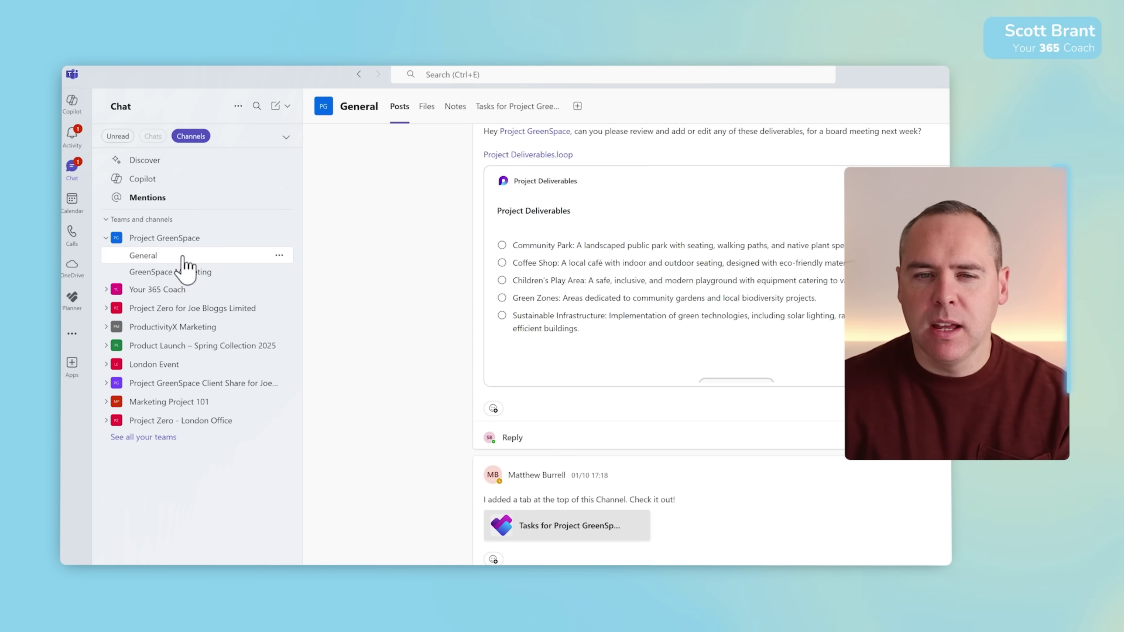
left_click(189, 135)
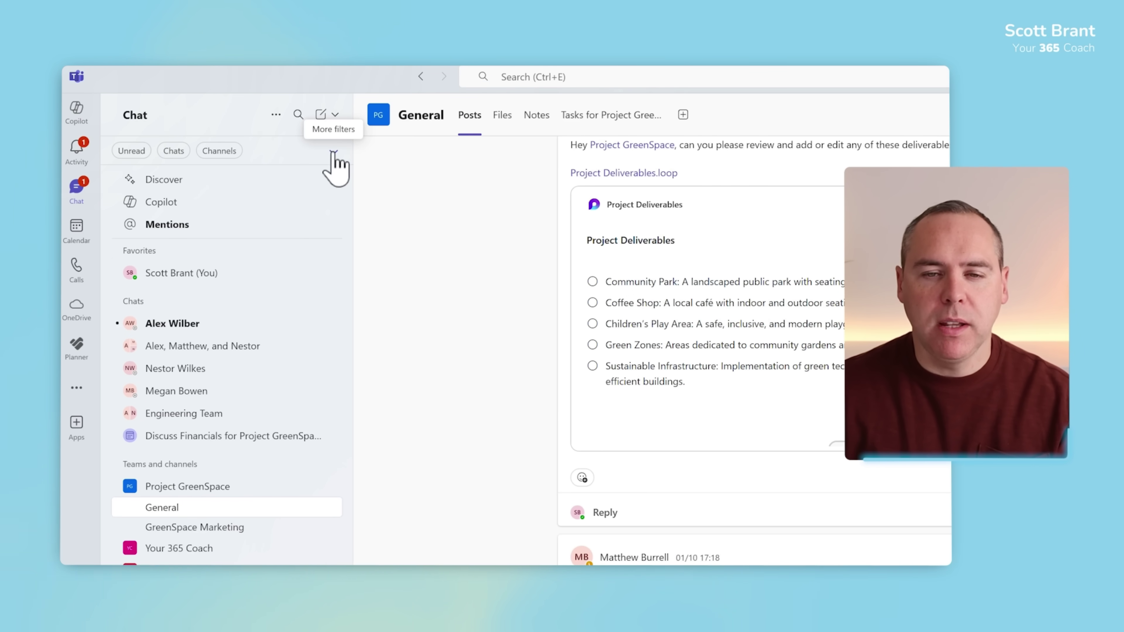
Filter the list to meetings and open the Discuss Financials for Project GreenSpace meeting chat.
left_click(334, 153)
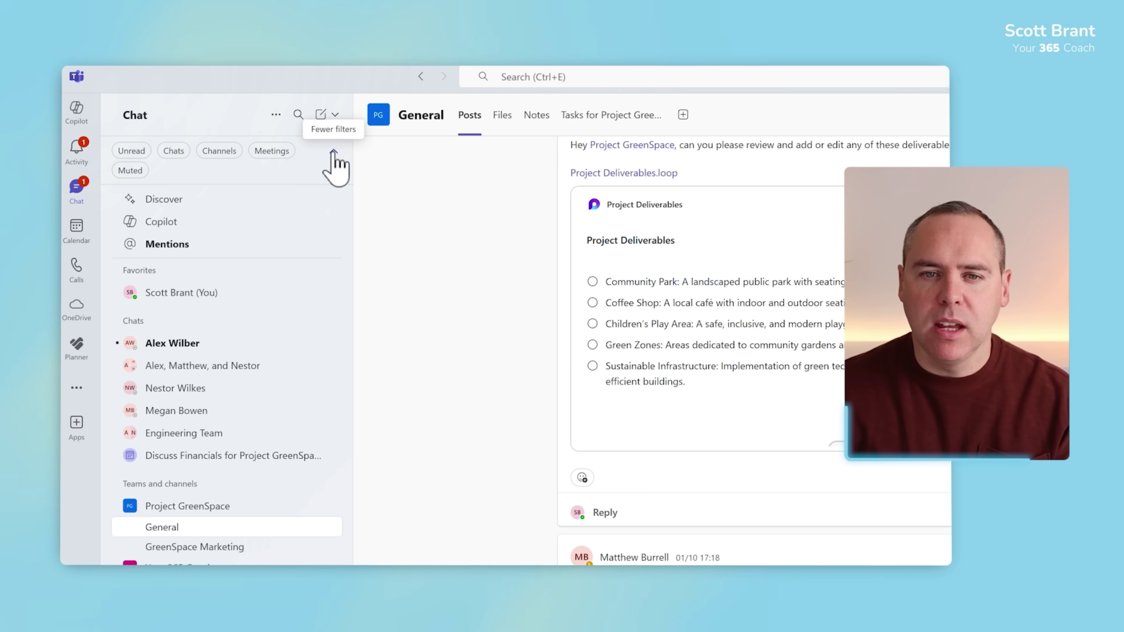
left_click(277, 153)
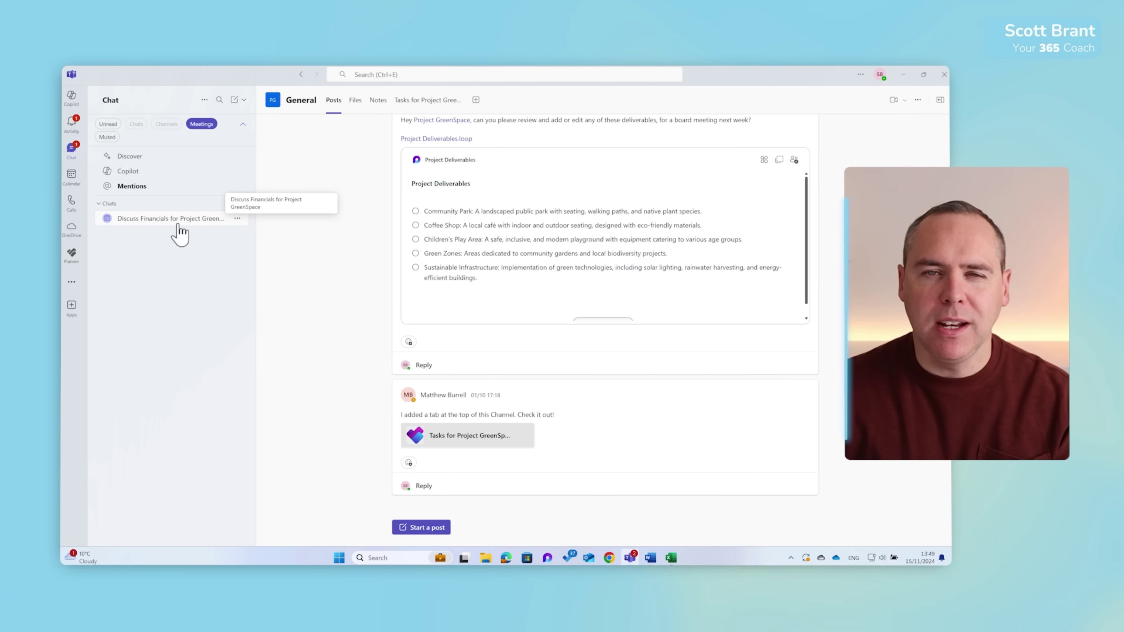
left_click(178, 226)
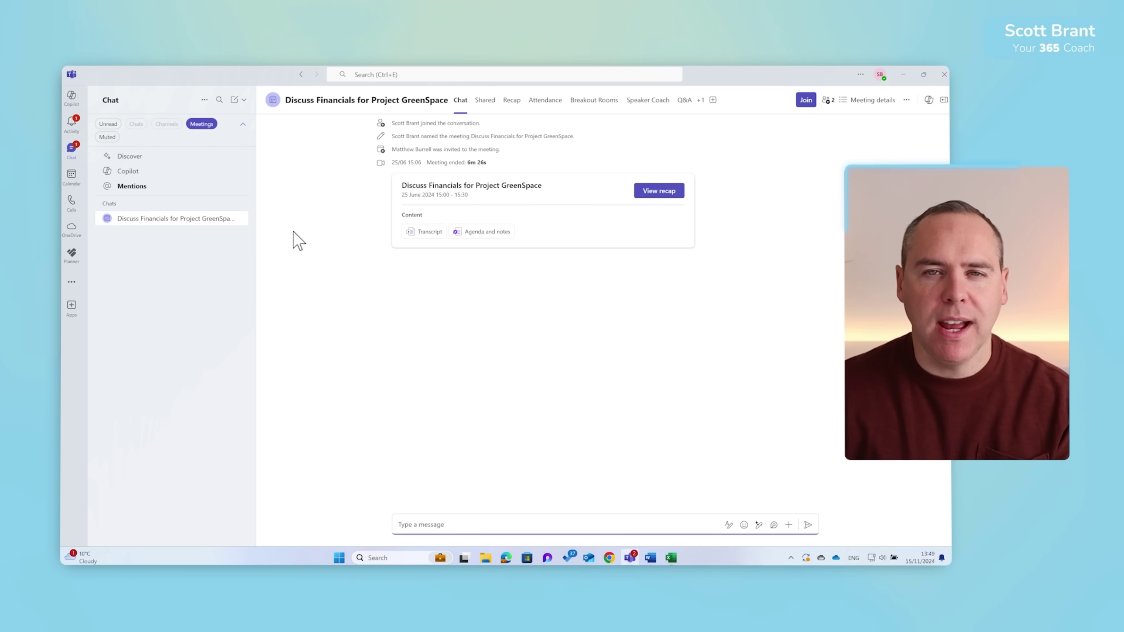
View the meeting's Shared, Recap and Attendance tabs, then clear the Meetings filter.
left_click(488, 107)
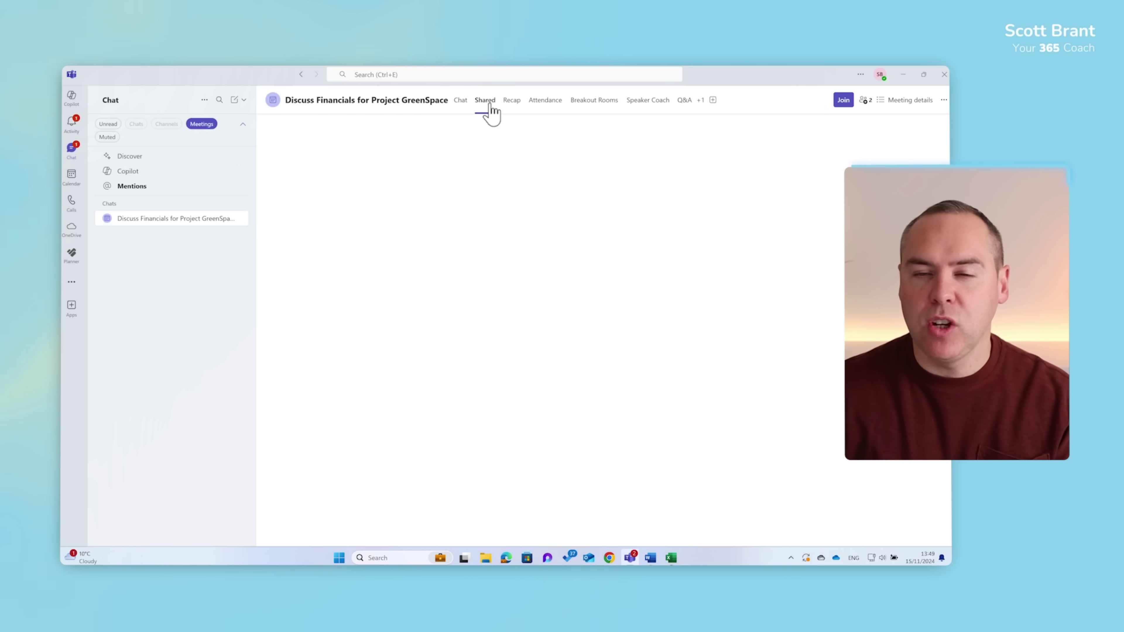
left_click(514, 106)
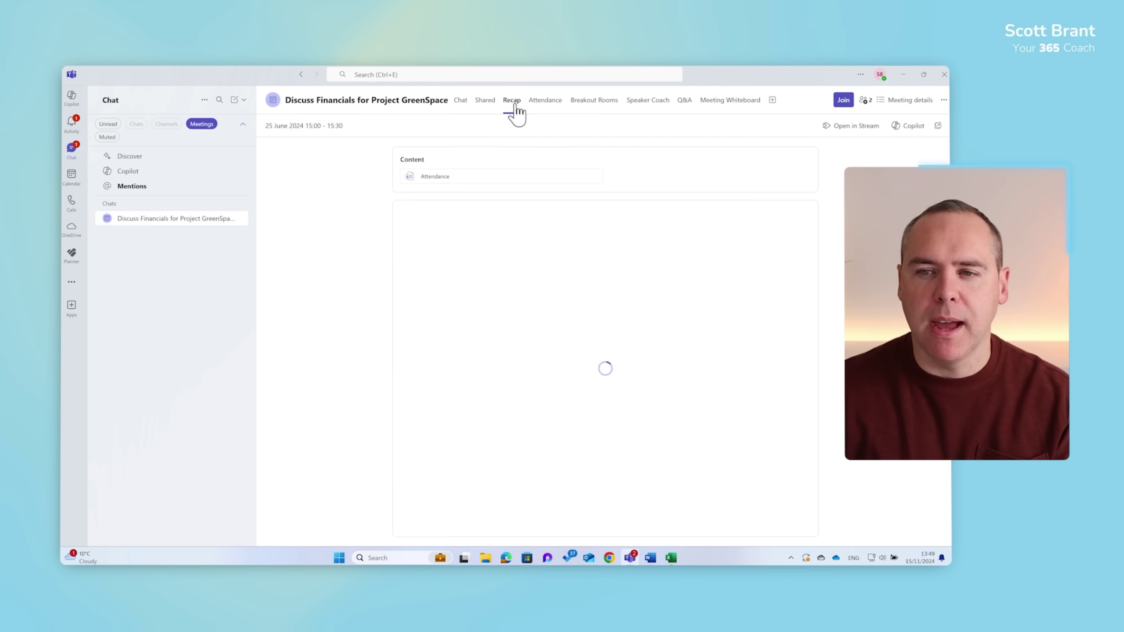
left_click(536, 106)
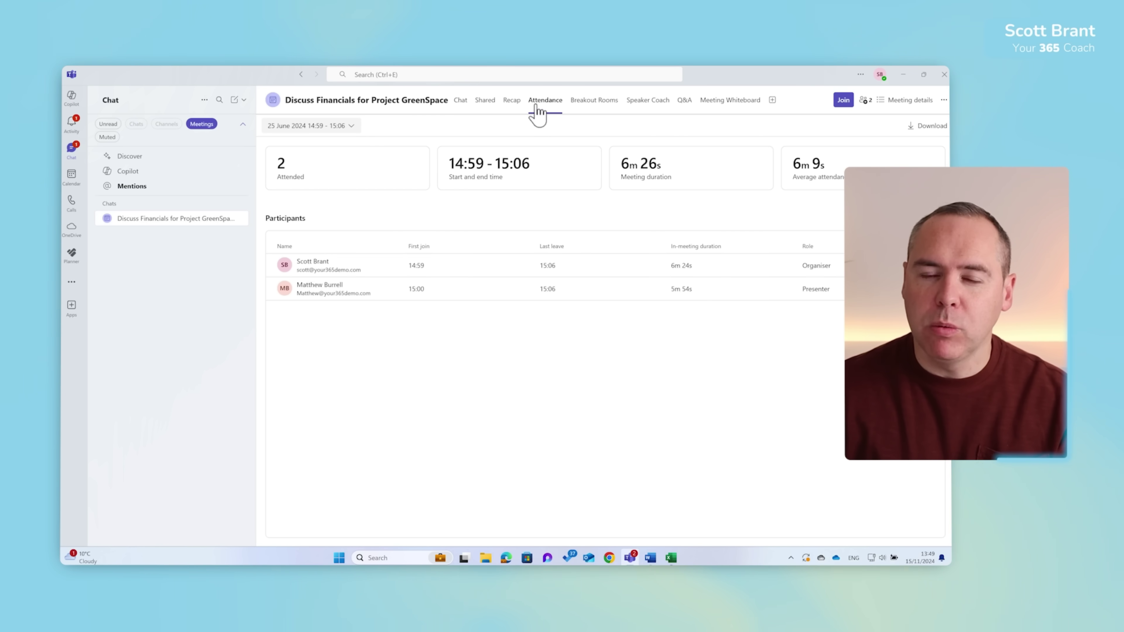
left_click(206, 126)
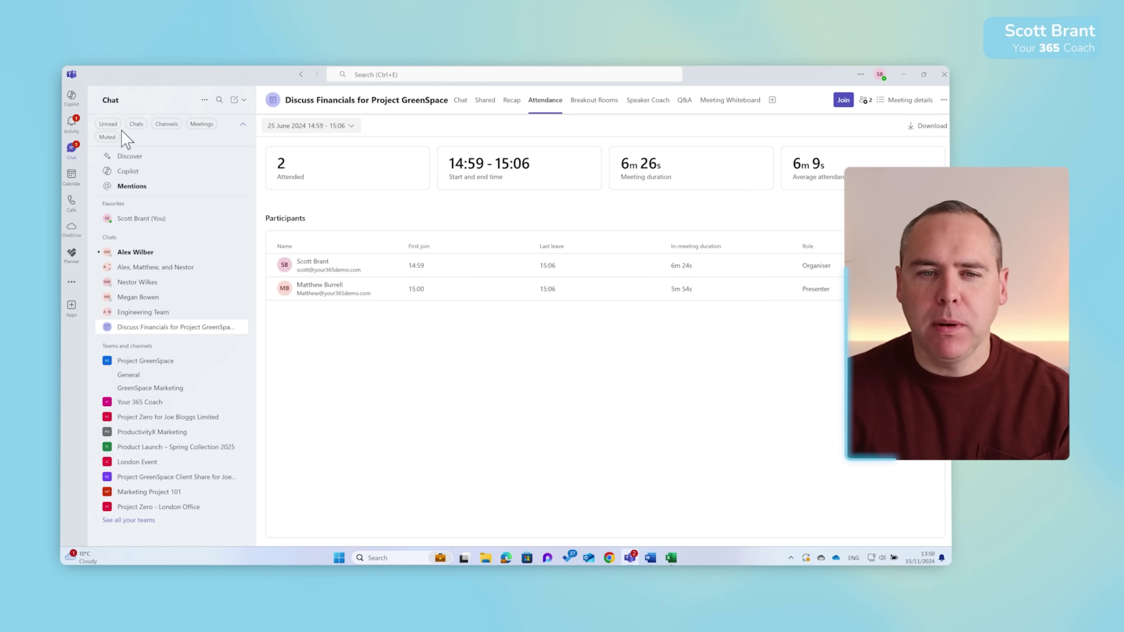
Show only unread conversations and open the single unread one-to-one colleague chat.
left_click(107, 126)
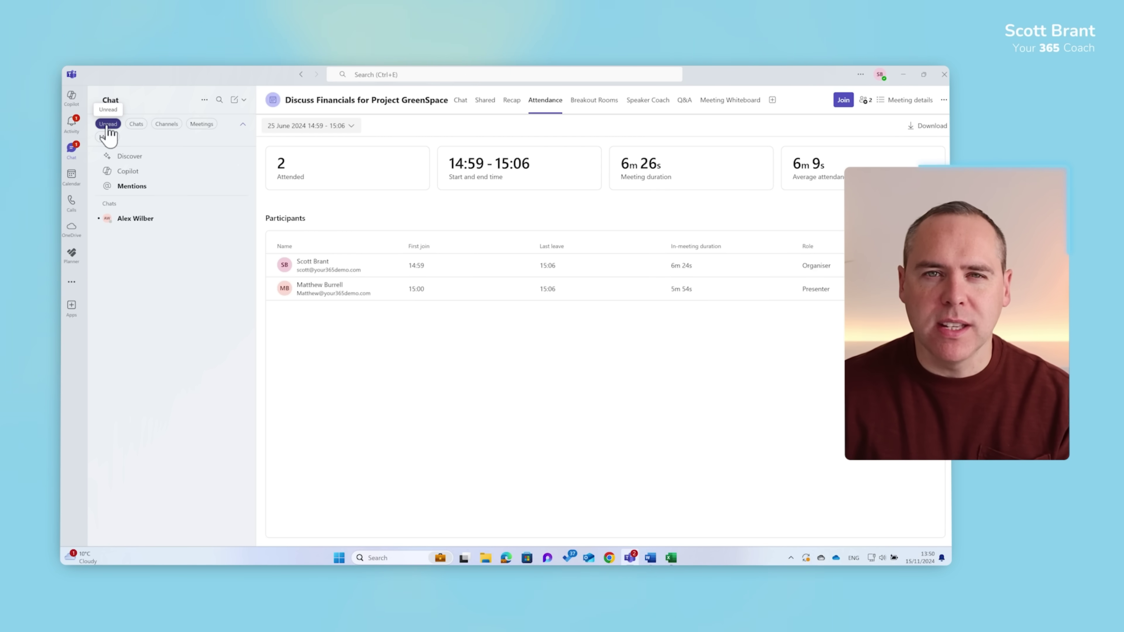
left_click(138, 222)
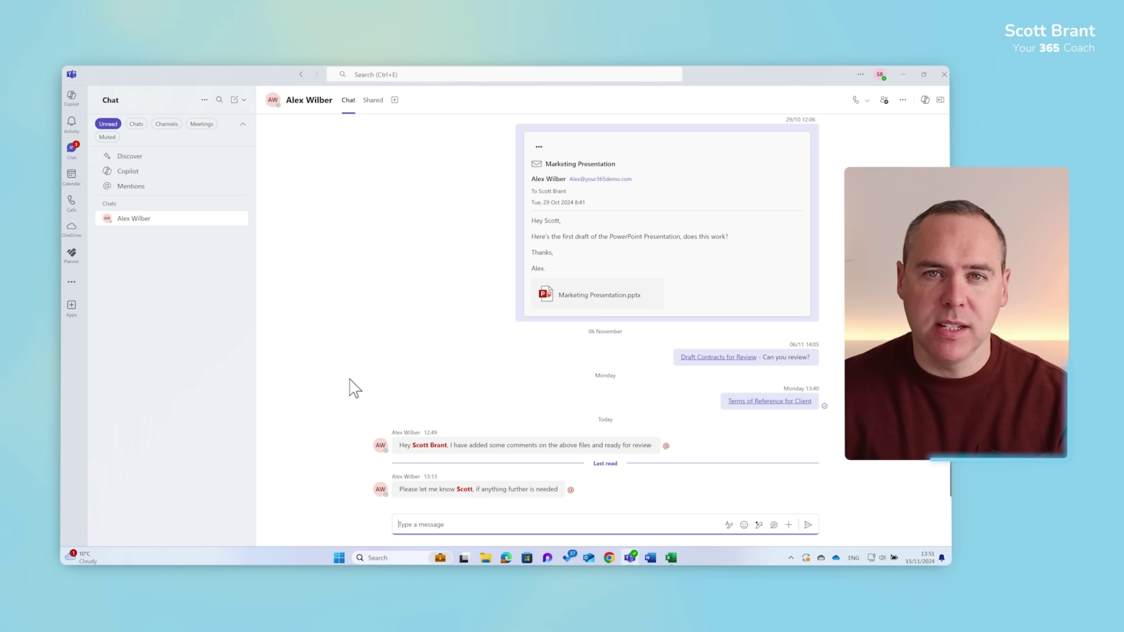
Turn off the Unread filter so all chats, teams and channels reappear.
left_click(108, 124)
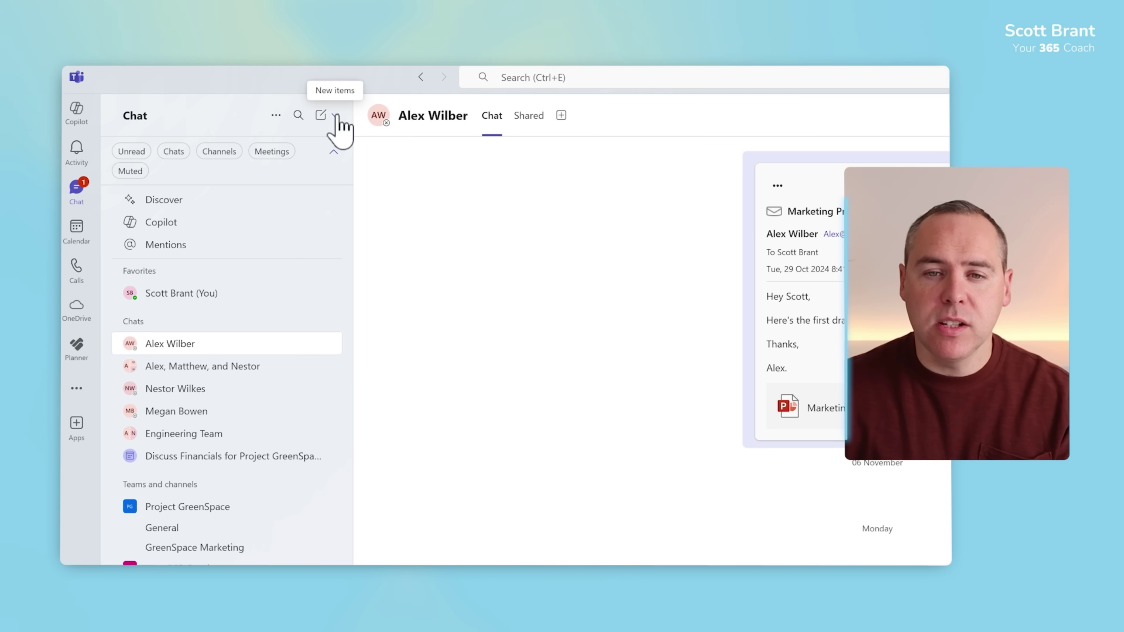
Create a new section named 'Project GreenSpace' between Favorites and Chats.
left_click(336, 116)
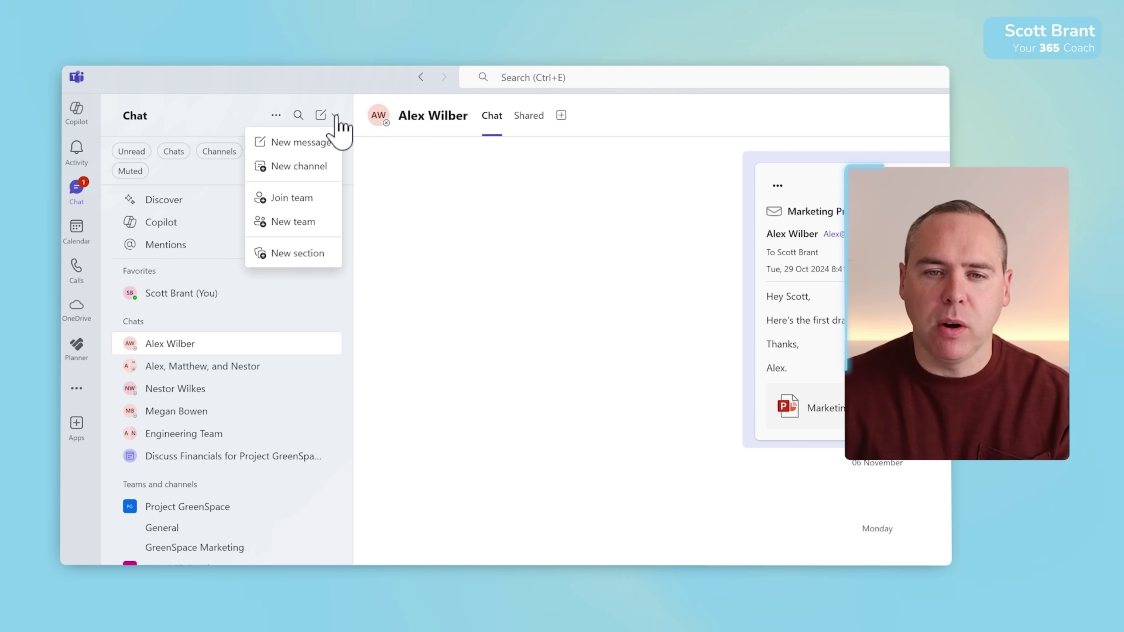
left_click(300, 257)
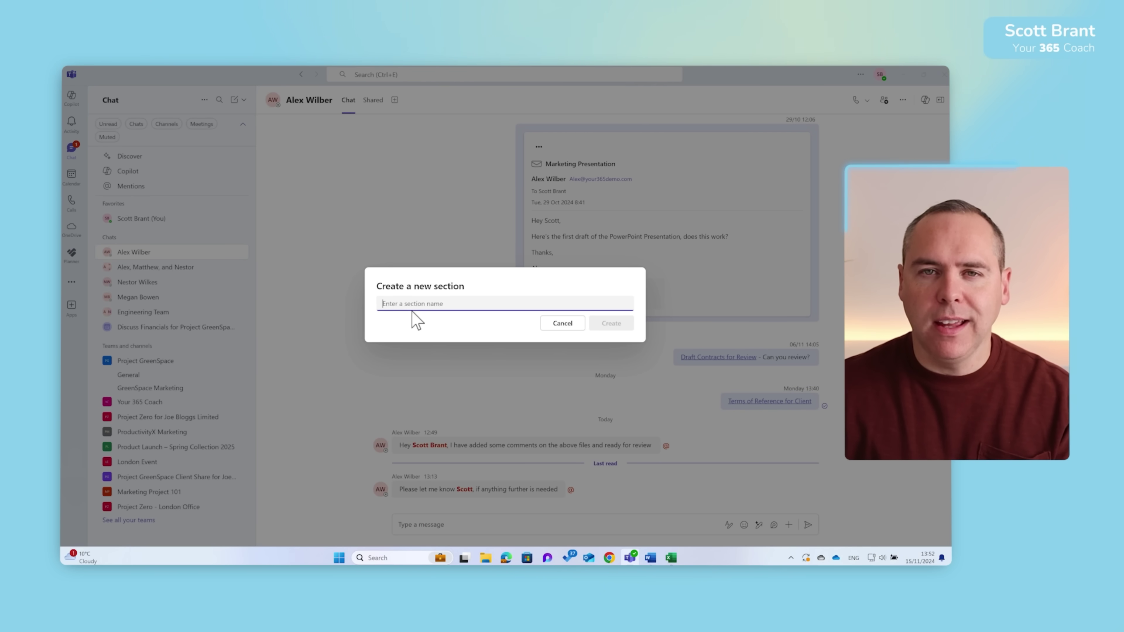
type("Proje")
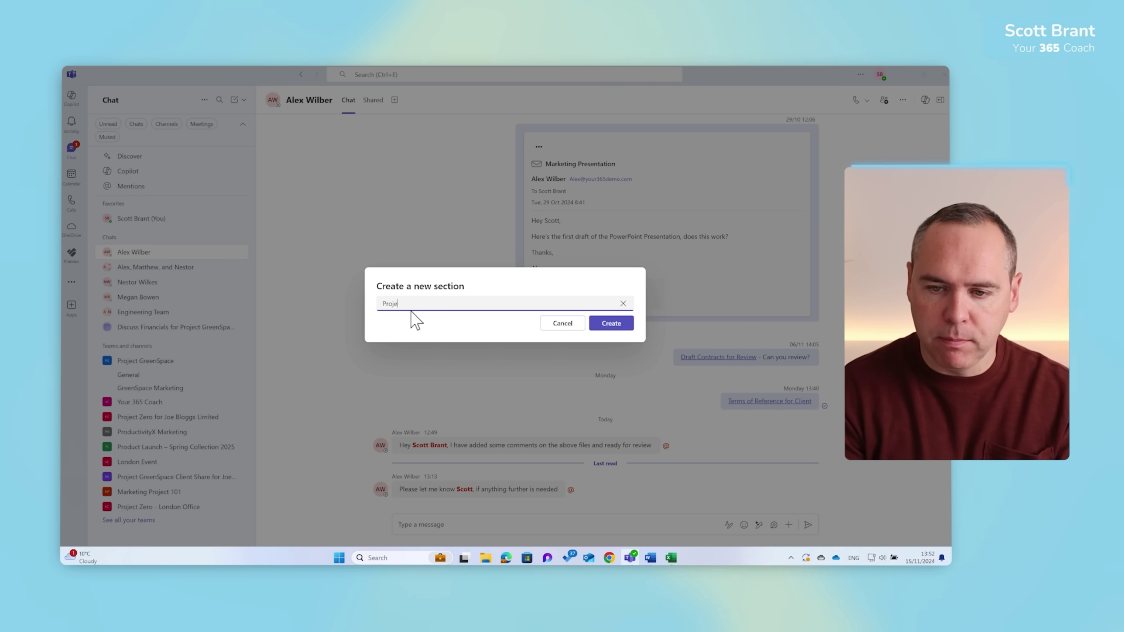
type("ct Ge")
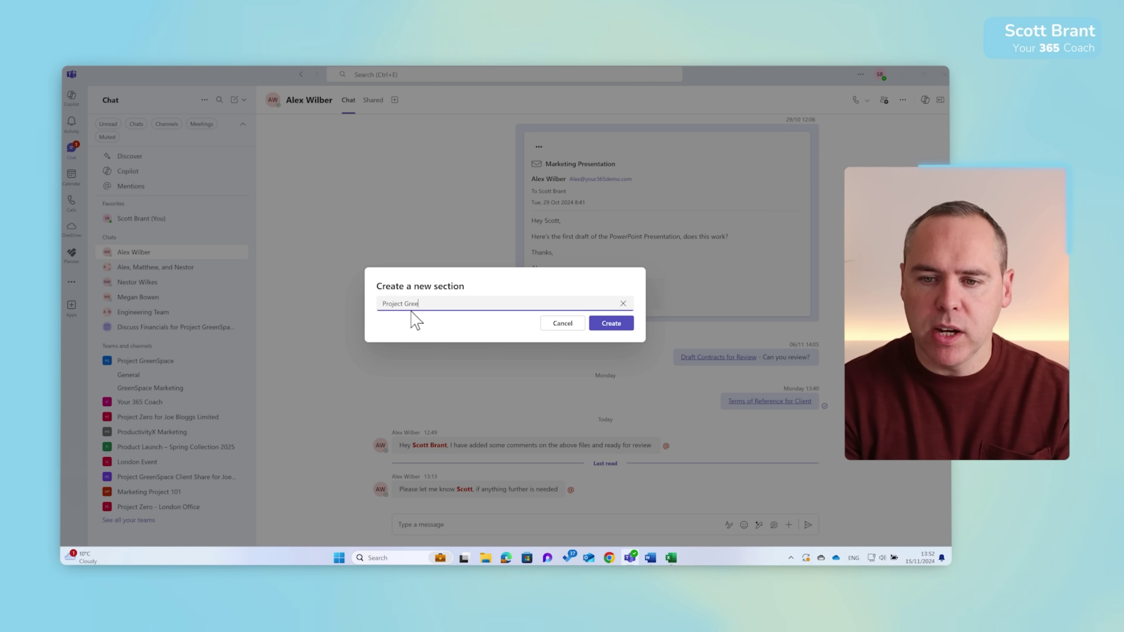
type("eenSpace")
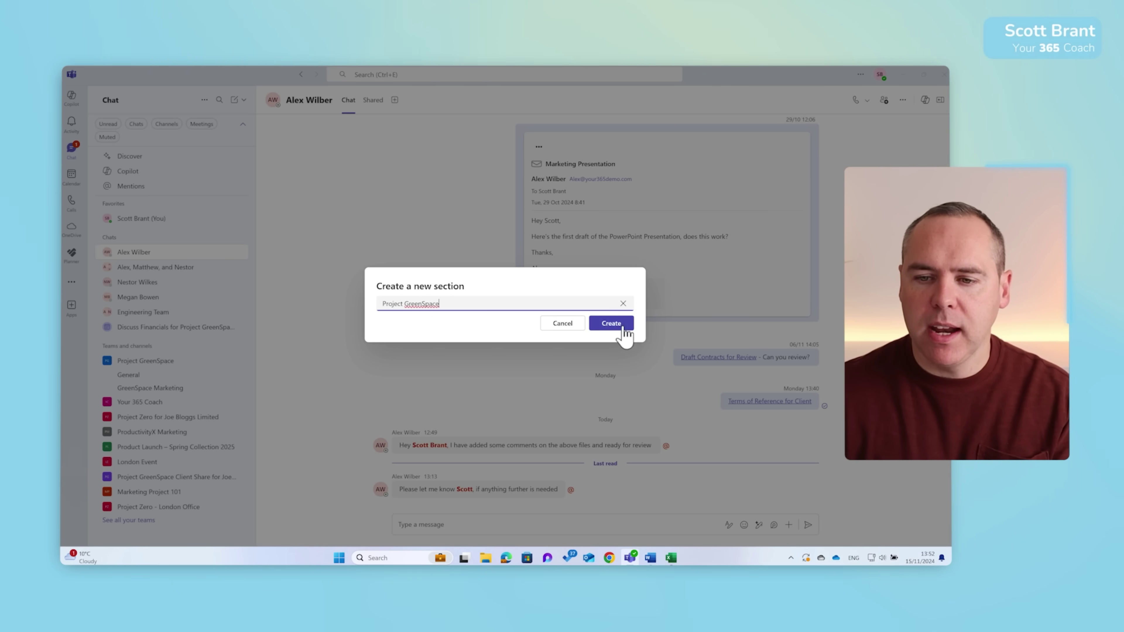
left_click(611, 323)
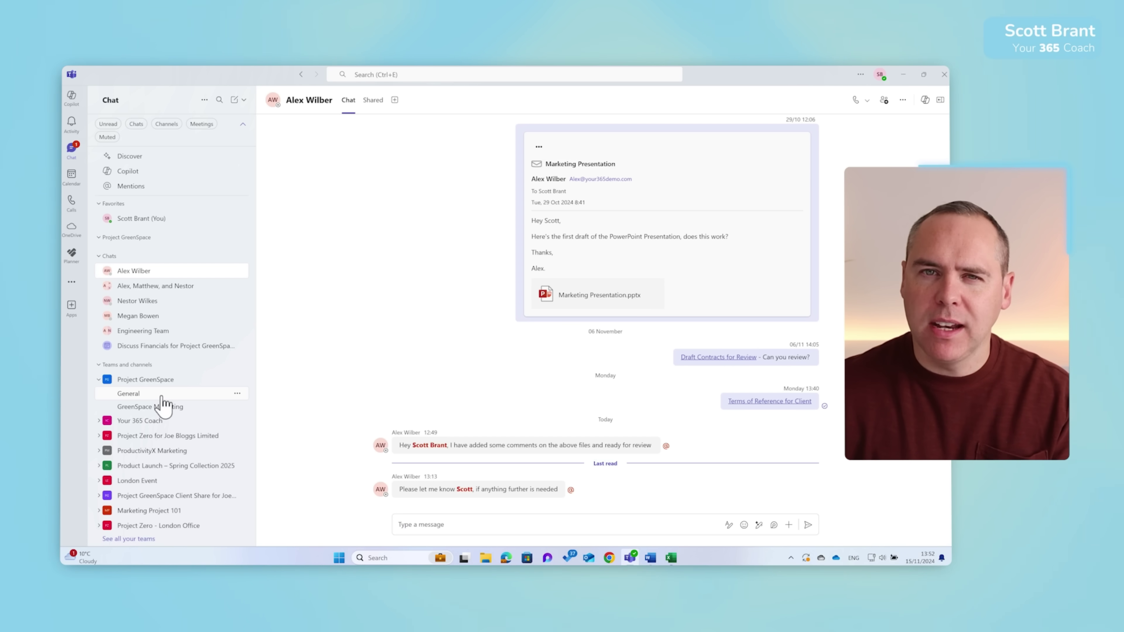
Drag the General channel into the Project GreenSpace section and open its posts.
left_click_drag(162, 398, 160, 246)
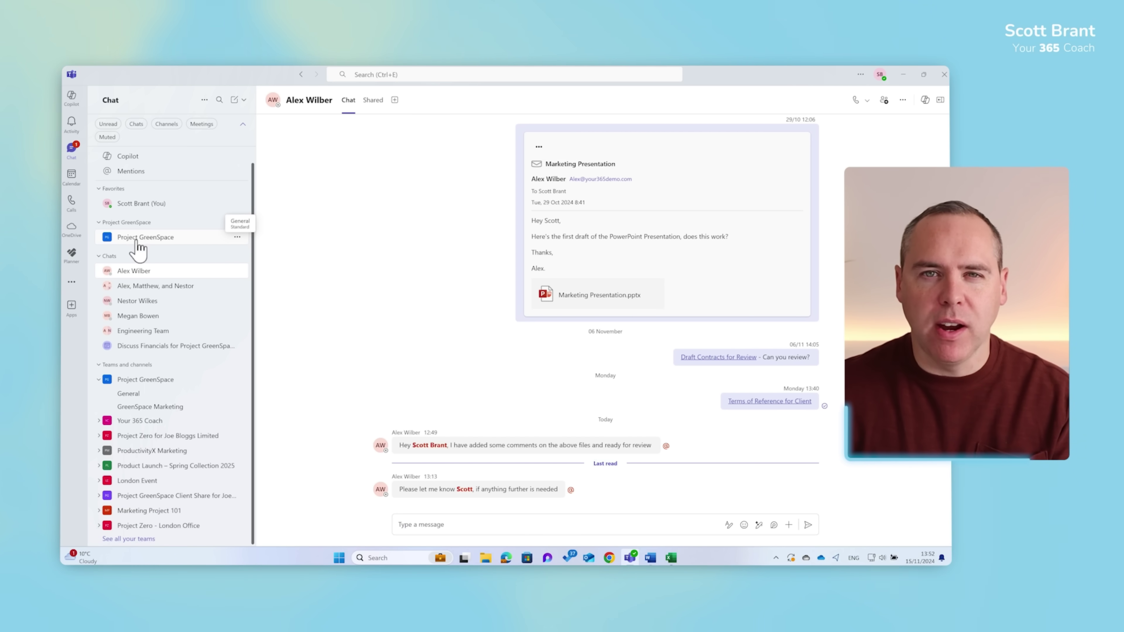
left_click(137, 241)
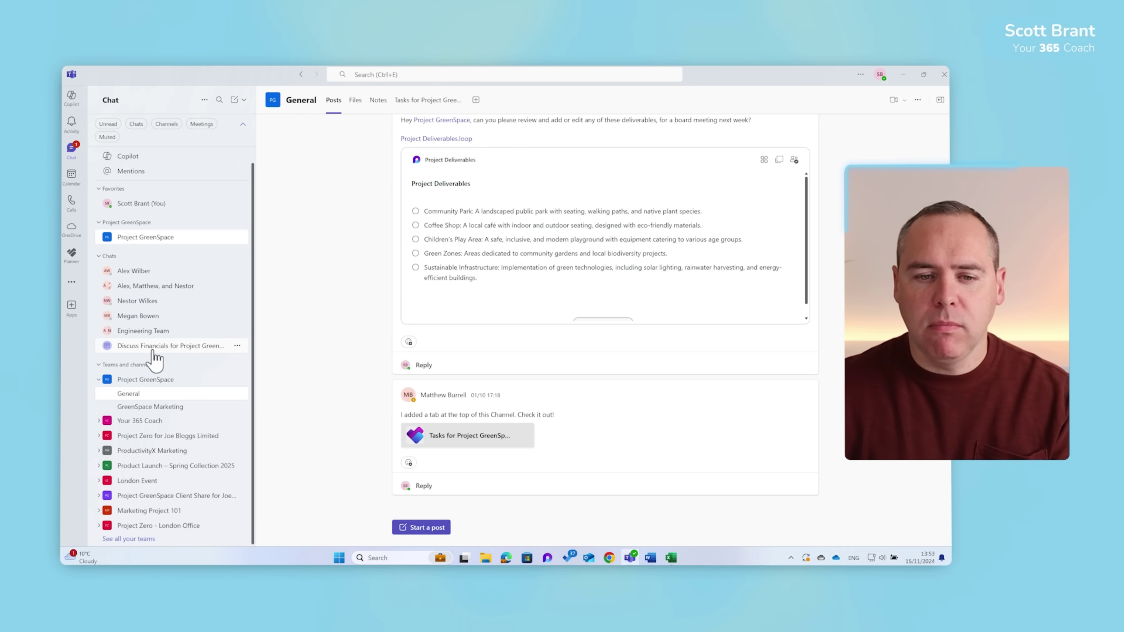
Move the Discuss Financials chat into Project GreenSpace and open the three-person group chat.
left_click_drag(152, 349, 163, 242)
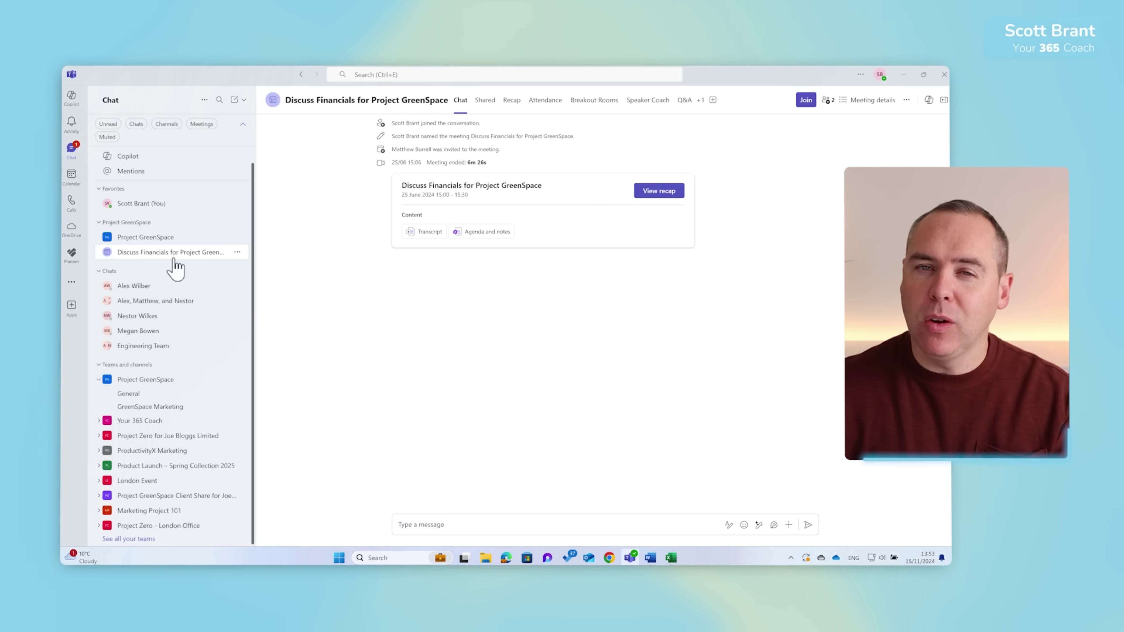
left_click(168, 307)
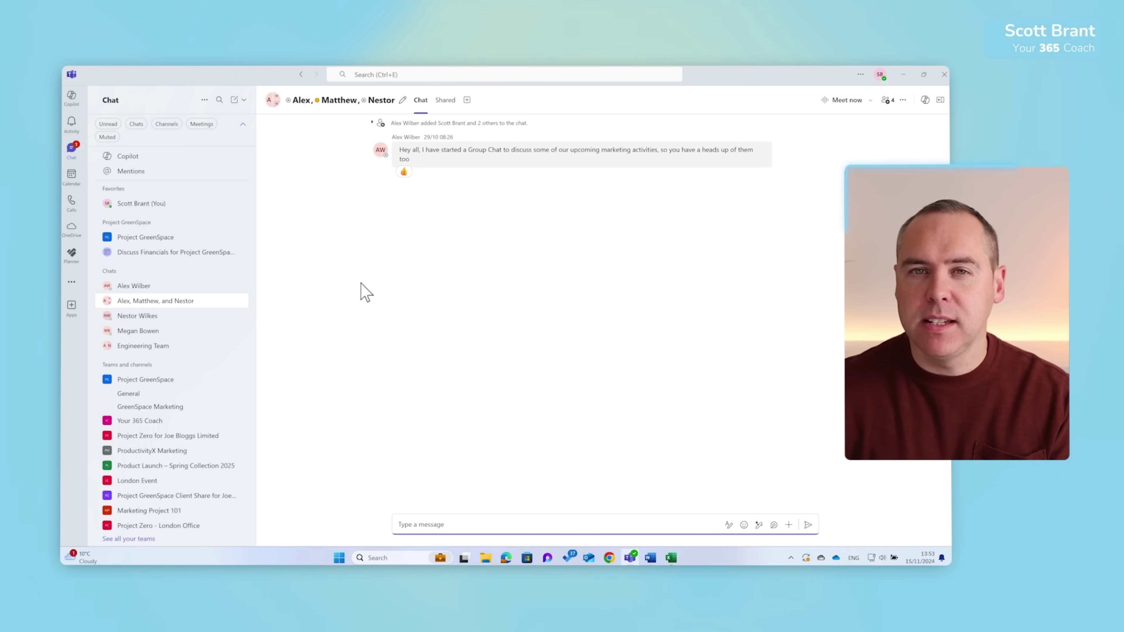
Rename the group chat 'Project GreenSpace Marketing Chat' and drag it into the Project GreenSpace section.
left_click(403, 100)
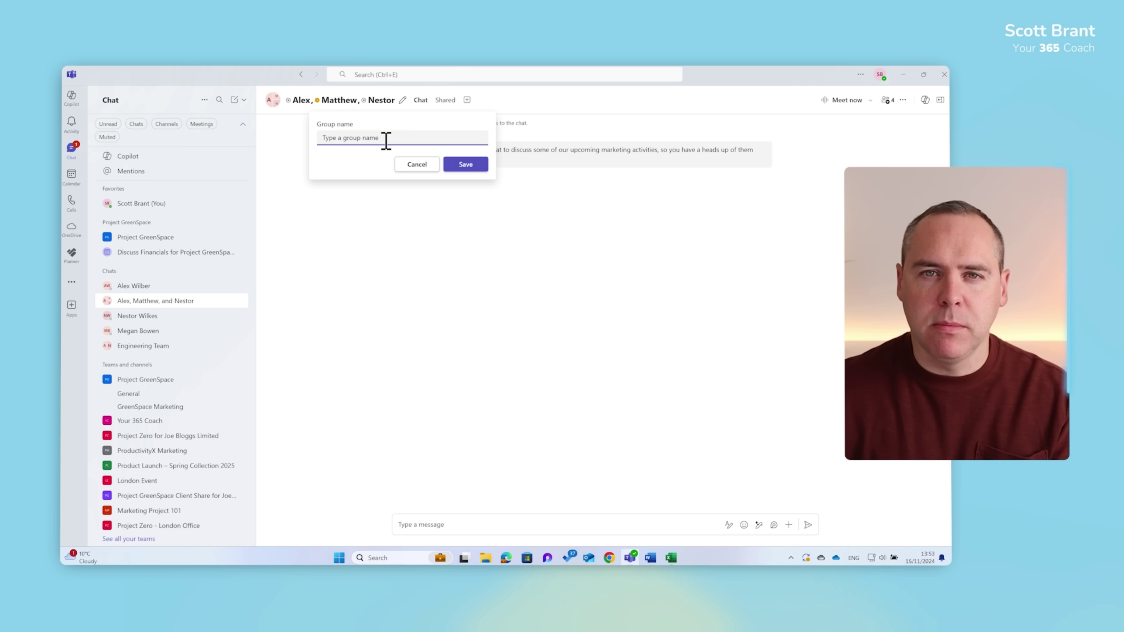
type("Project GreenSpace Marketing Chat")
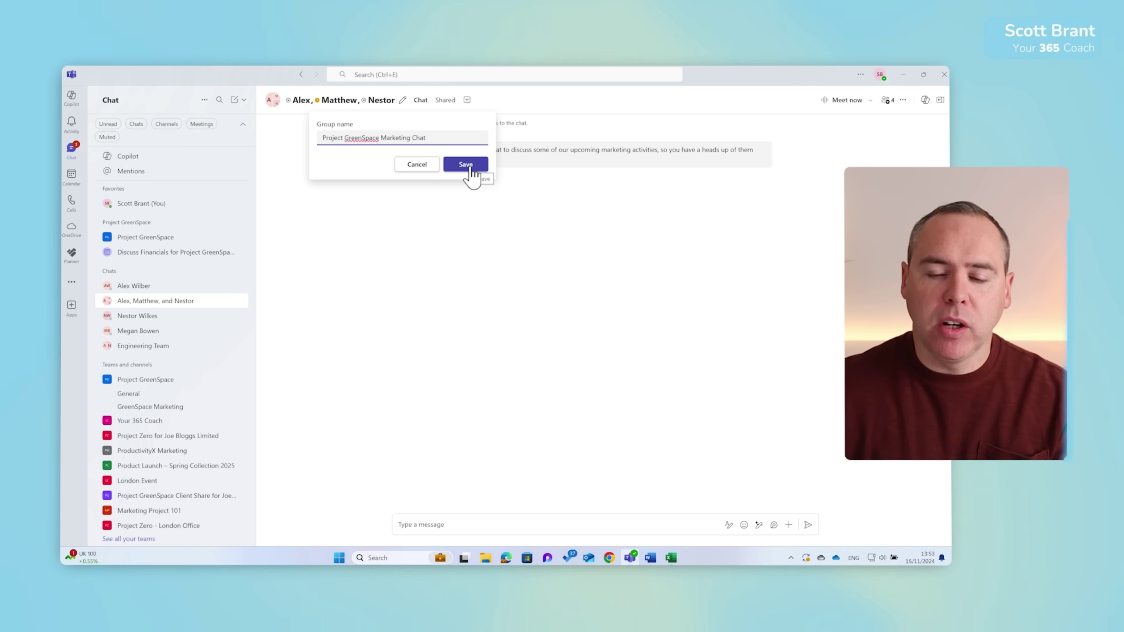
left_click(469, 168)
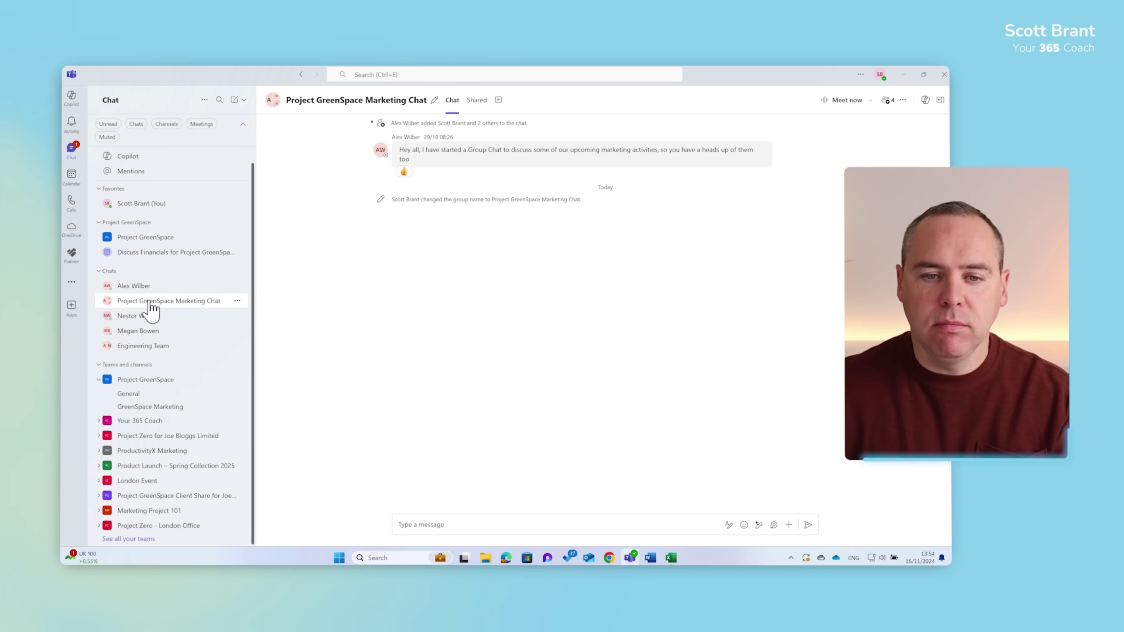
left_click_drag(150, 305, 157, 255)
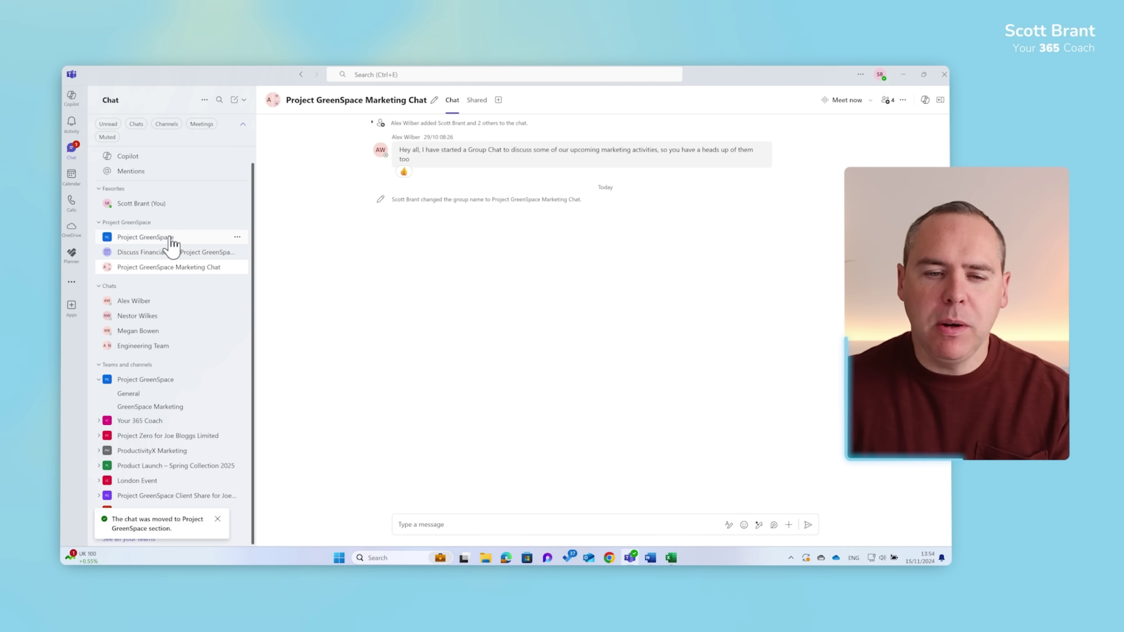
Open each section item in turn: General channel, Discuss Financials chat, then Marketing Chat.
left_click(145, 242)
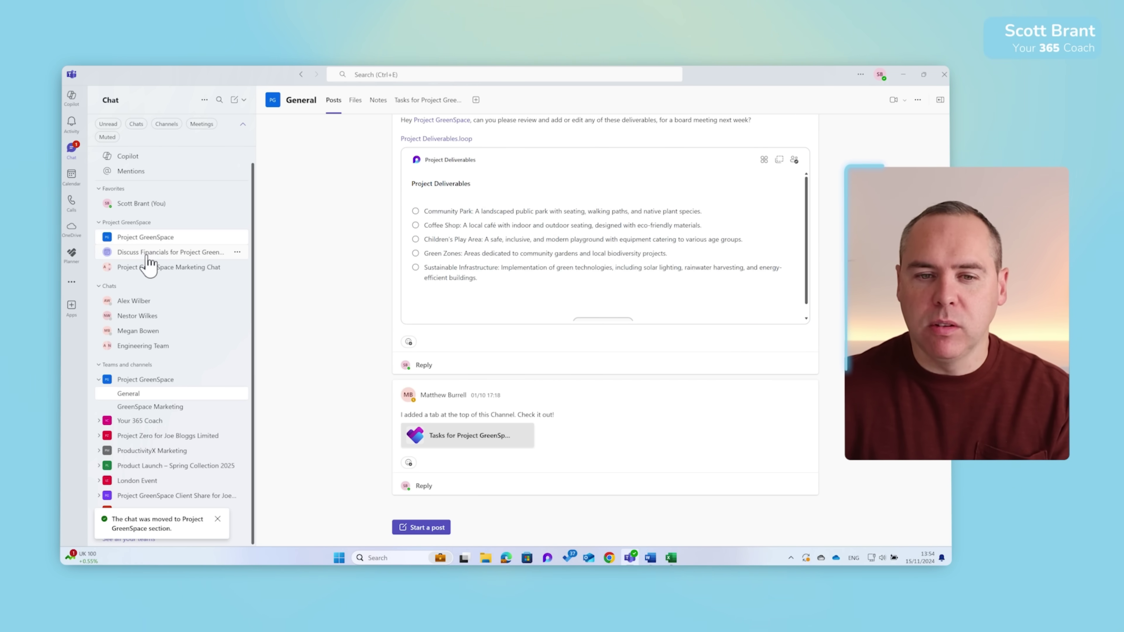
left_click(147, 256)
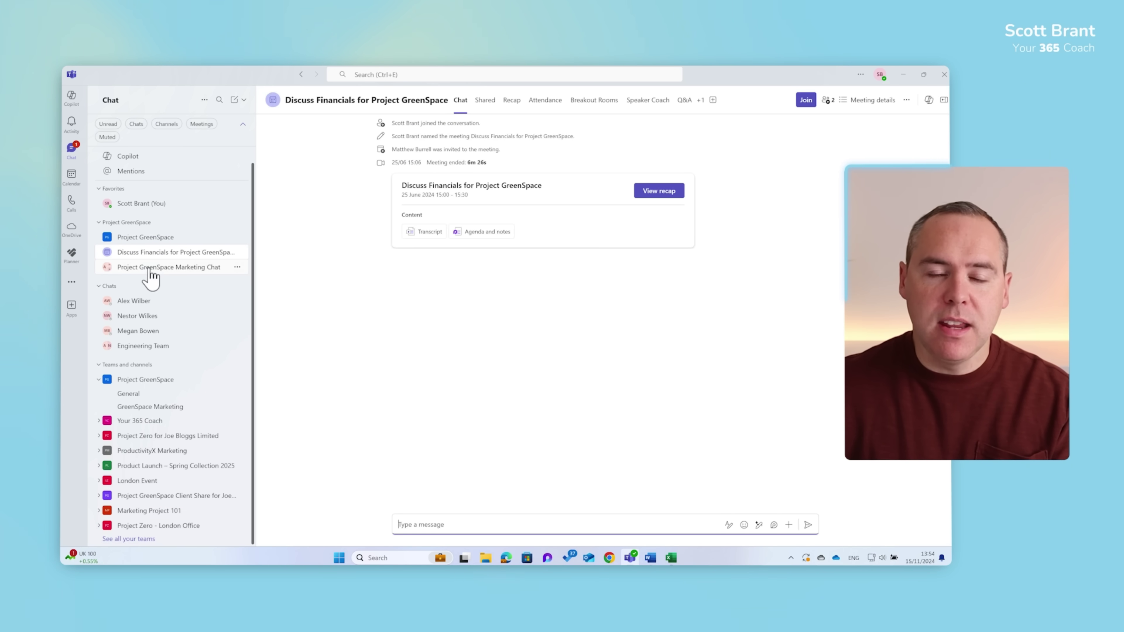
left_click(151, 270)
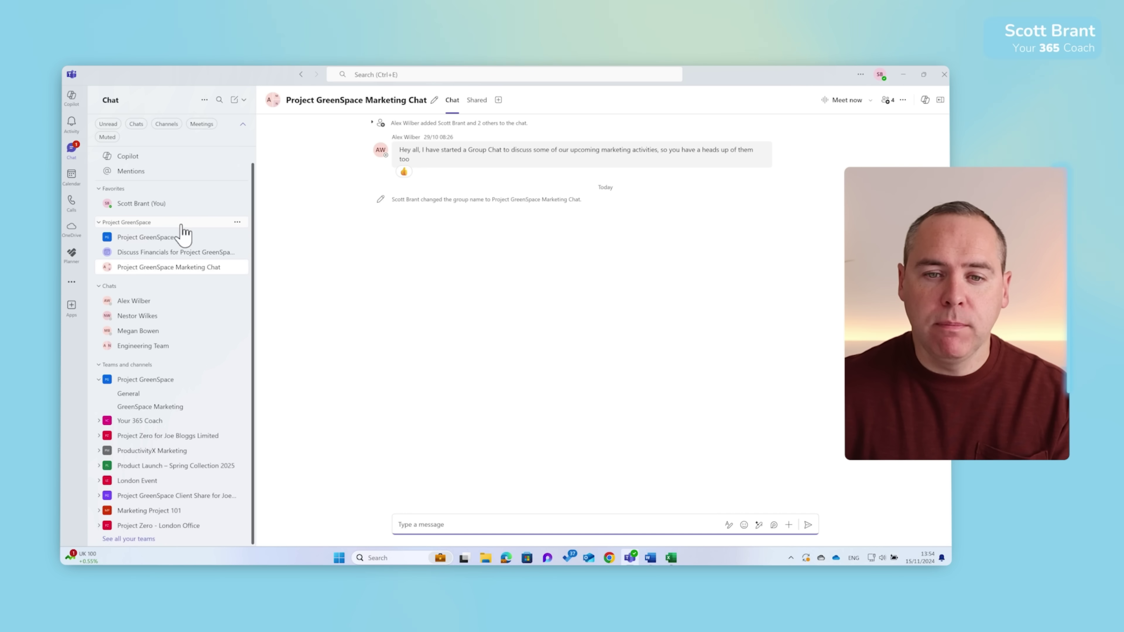
Sort the Project GreenSpace section by Most recent activity.
left_click(237, 223)
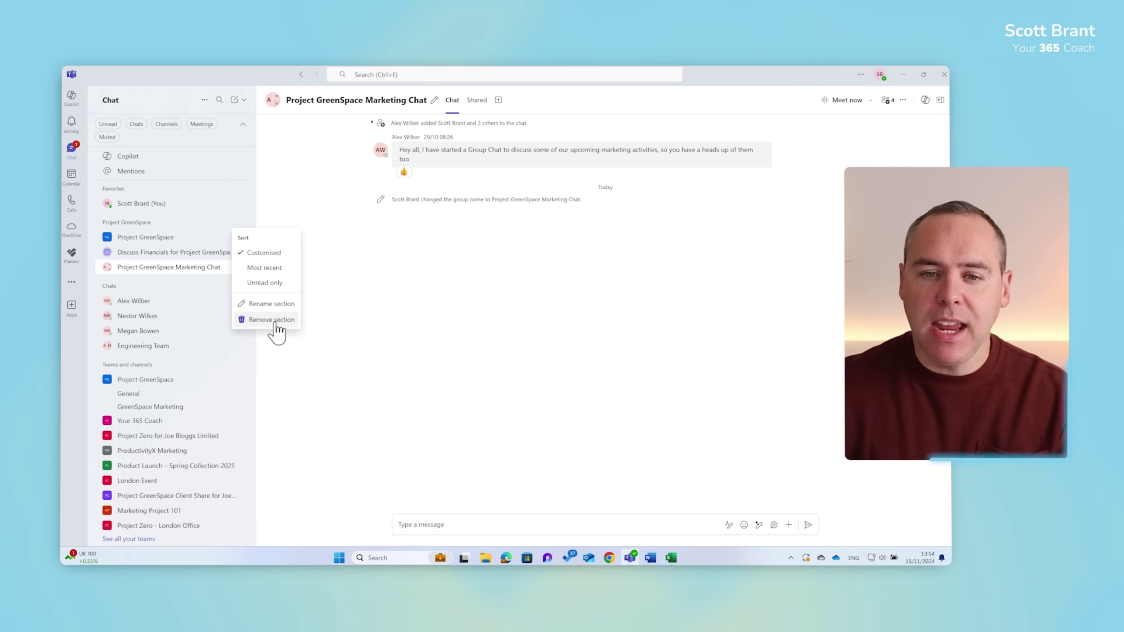
left_click(275, 267)
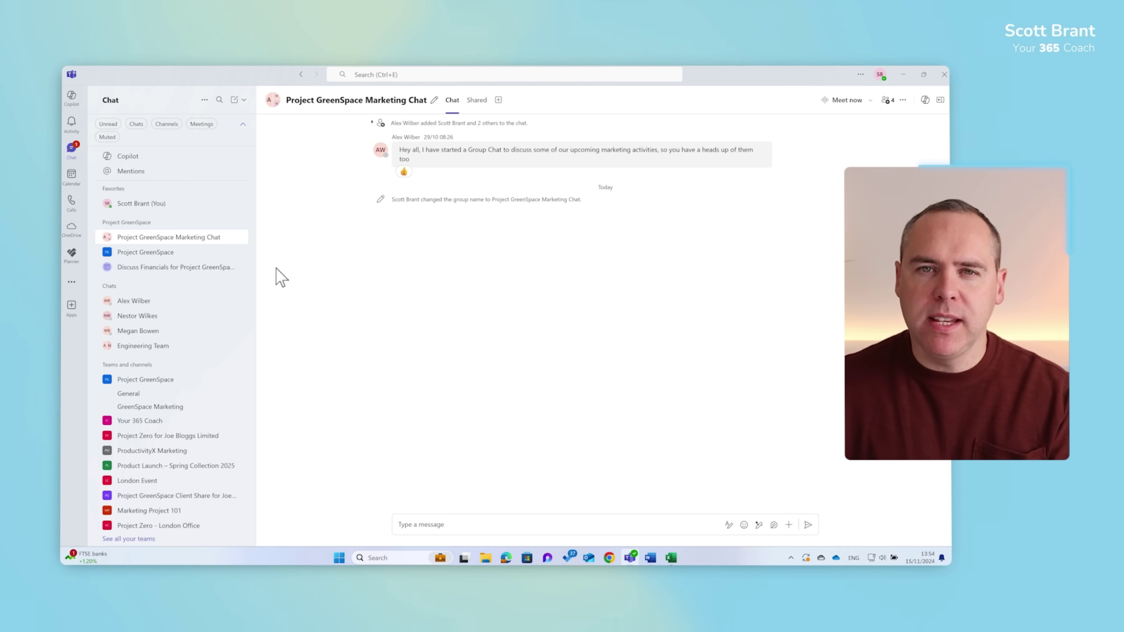
Expand ProductivityX Marketing and open its Marketing Campaign Materials channel.
left_click(174, 451)
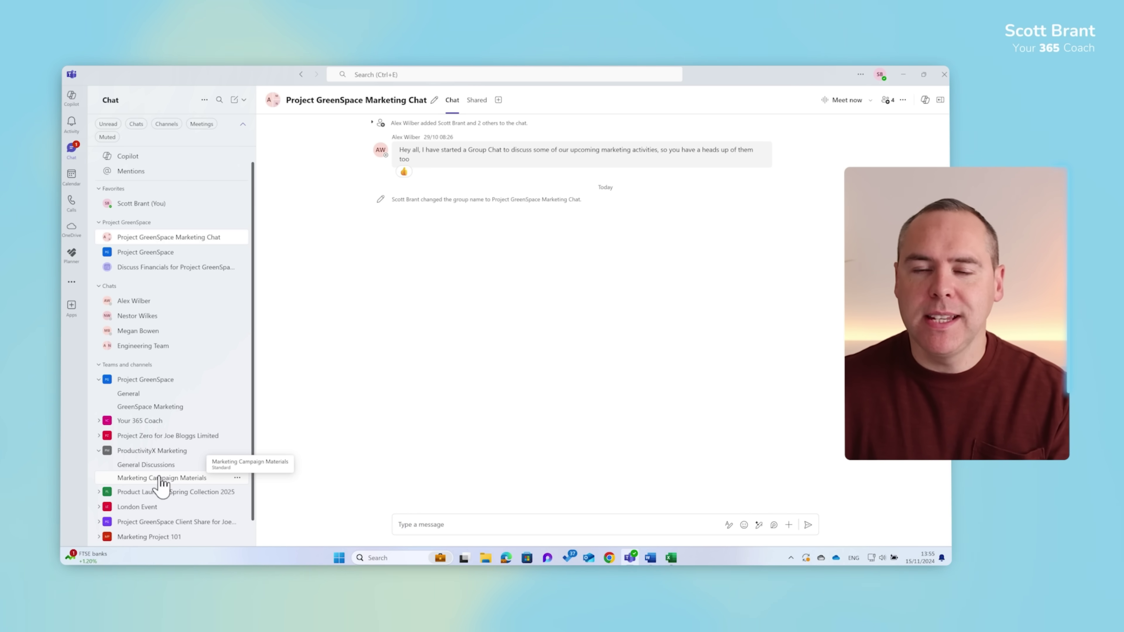
left_click(160, 478)
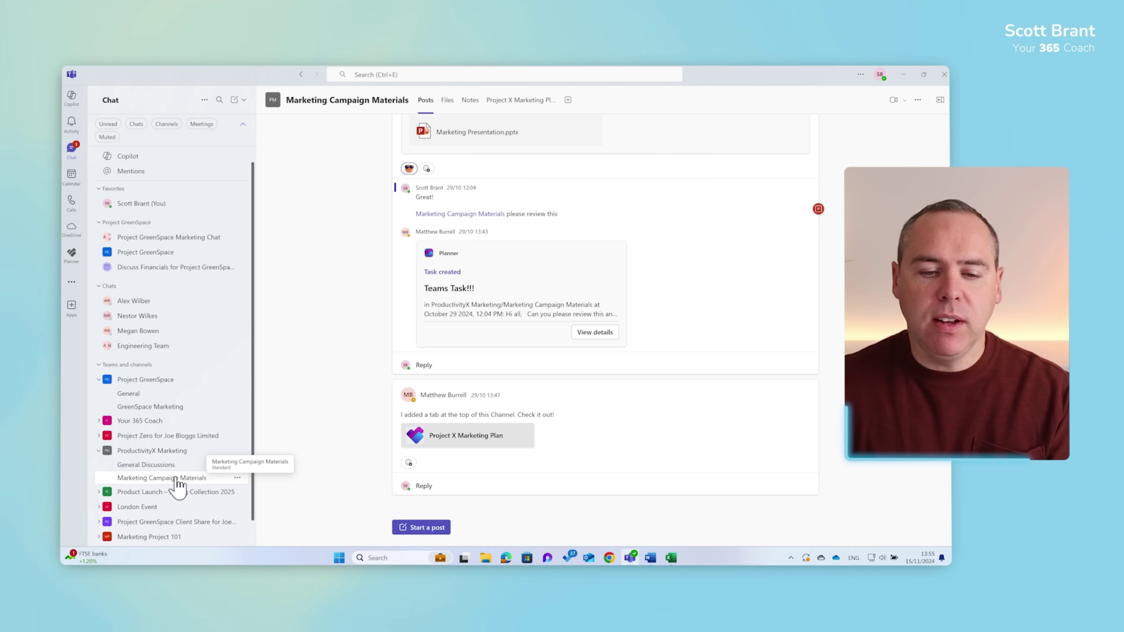
Pin Marketing Campaign Materials to Favorites via Show in, then drag the colleague chat into Favorites.
left_click_drag(172, 480, 238, 456)
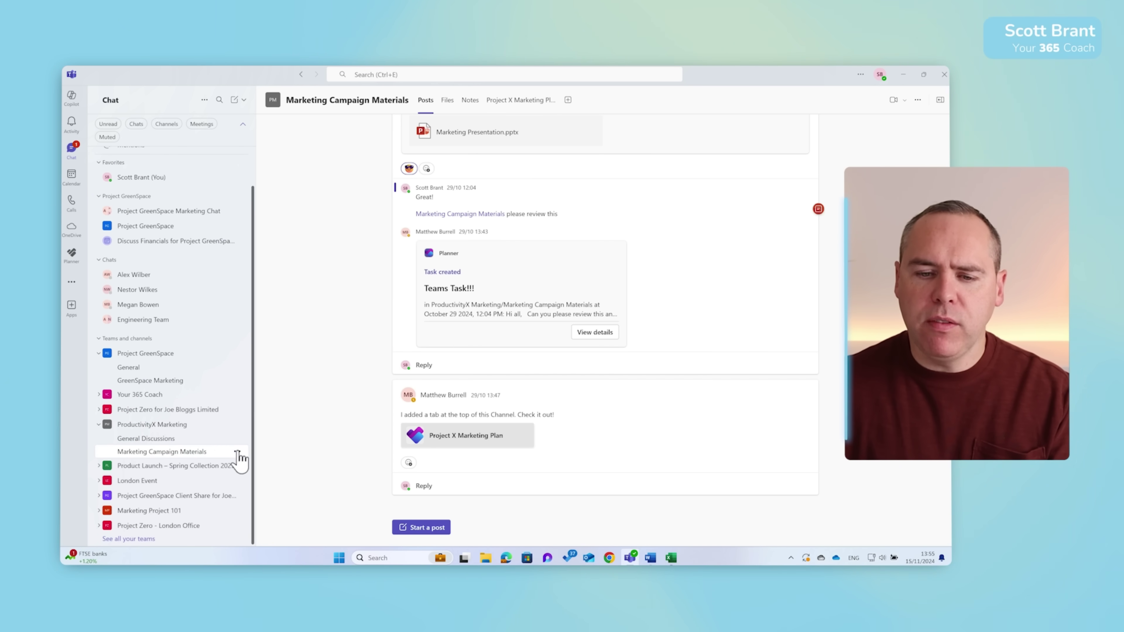
left_click(237, 452)
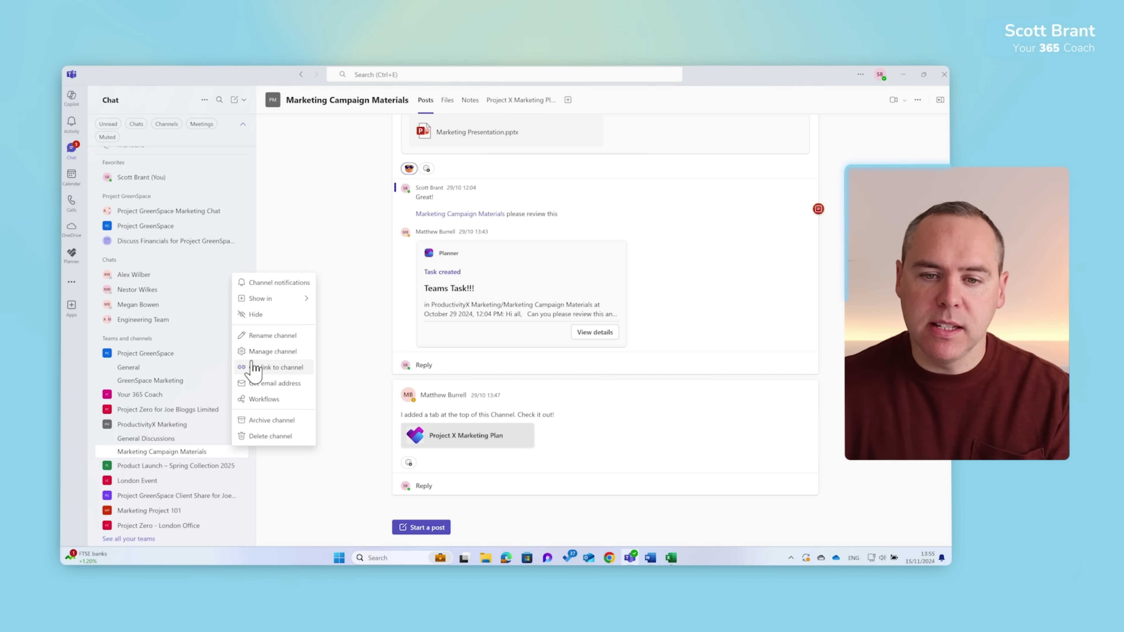
mouse_move(265, 299)
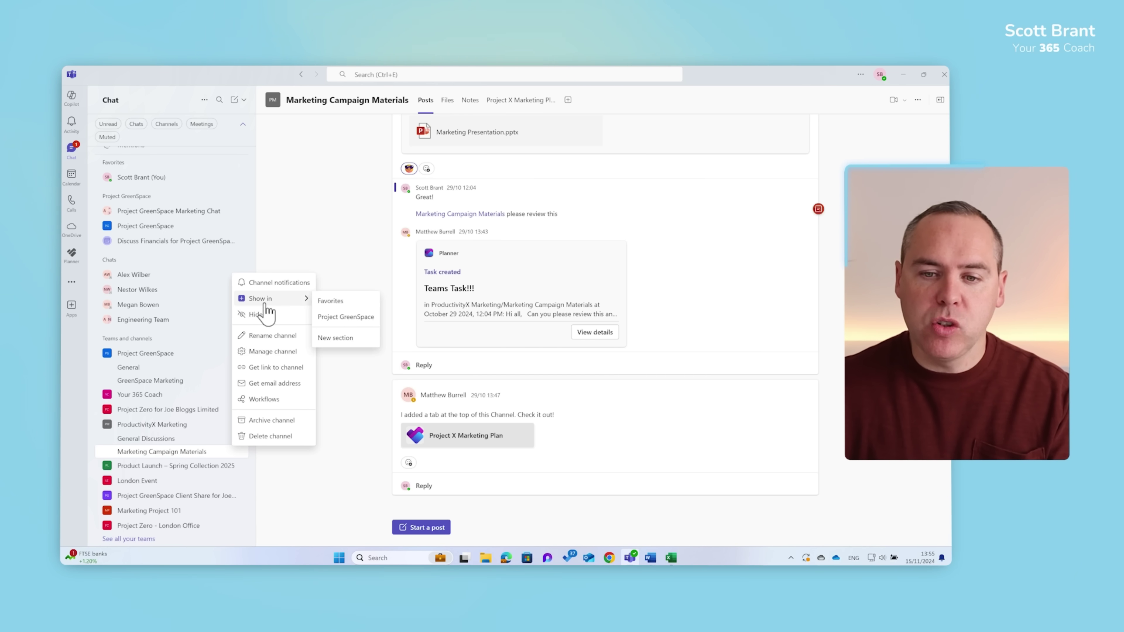
left_click(340, 303)
scroll(217, 312, "up", 2)
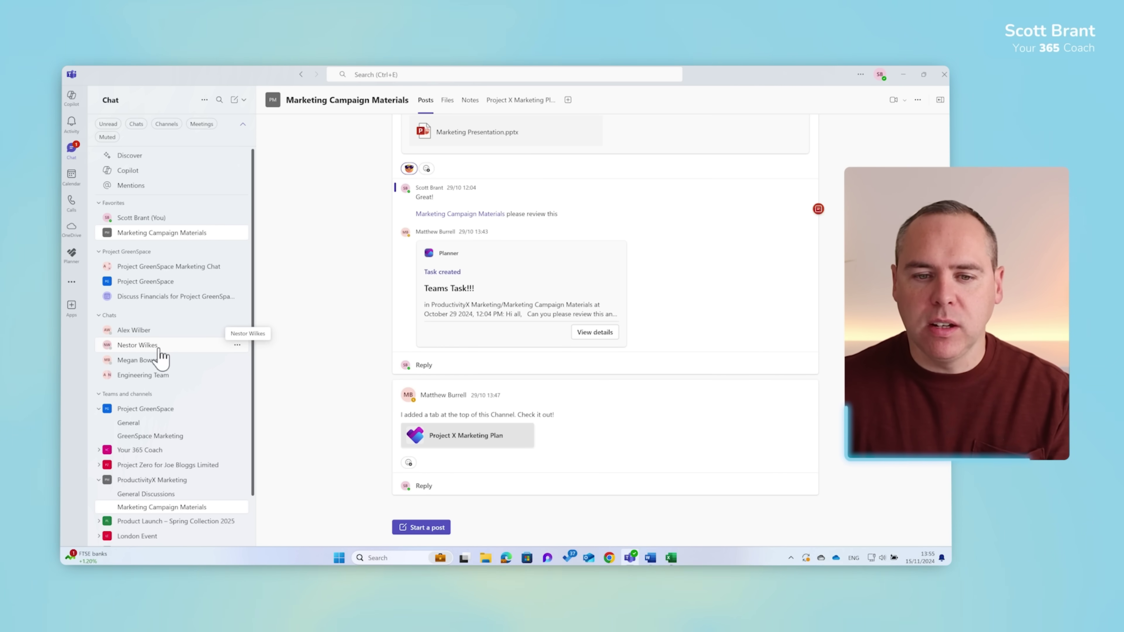
left_click_drag(162, 354, 177, 241)
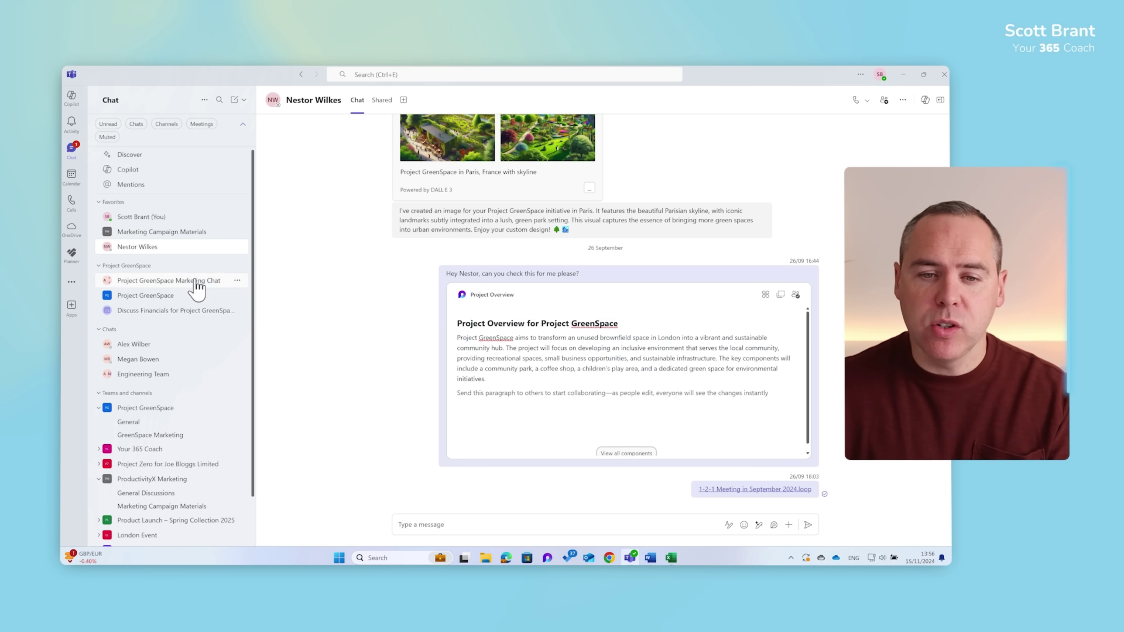
Remove the colleague chat from Favorites and leave the Favorites section name unchanged.
left_click(237, 247)
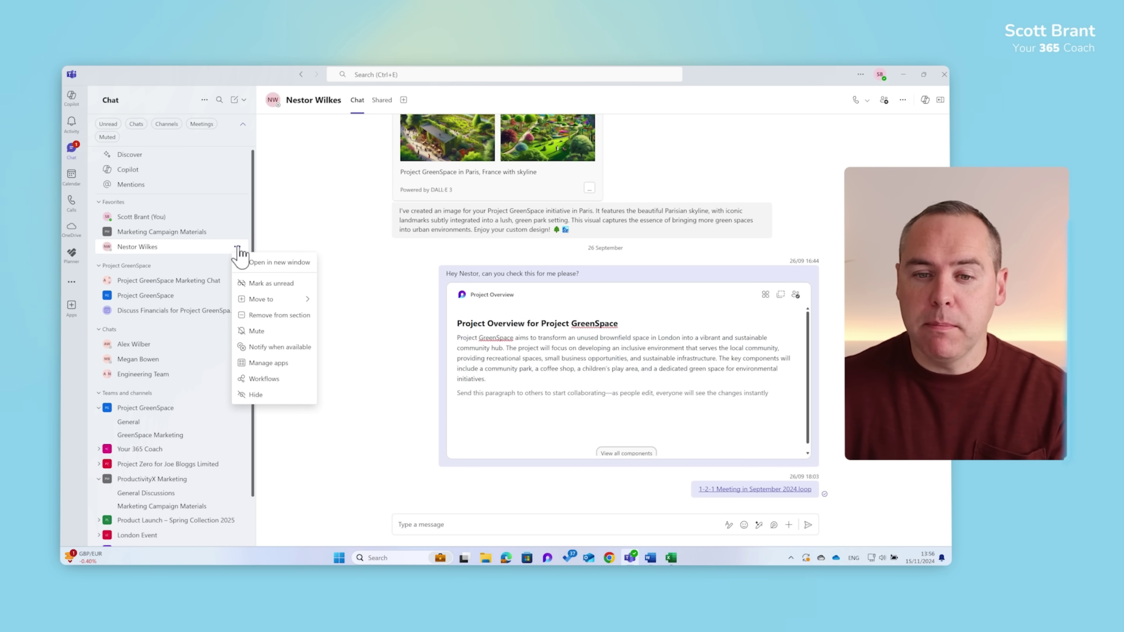
left_click(275, 316)
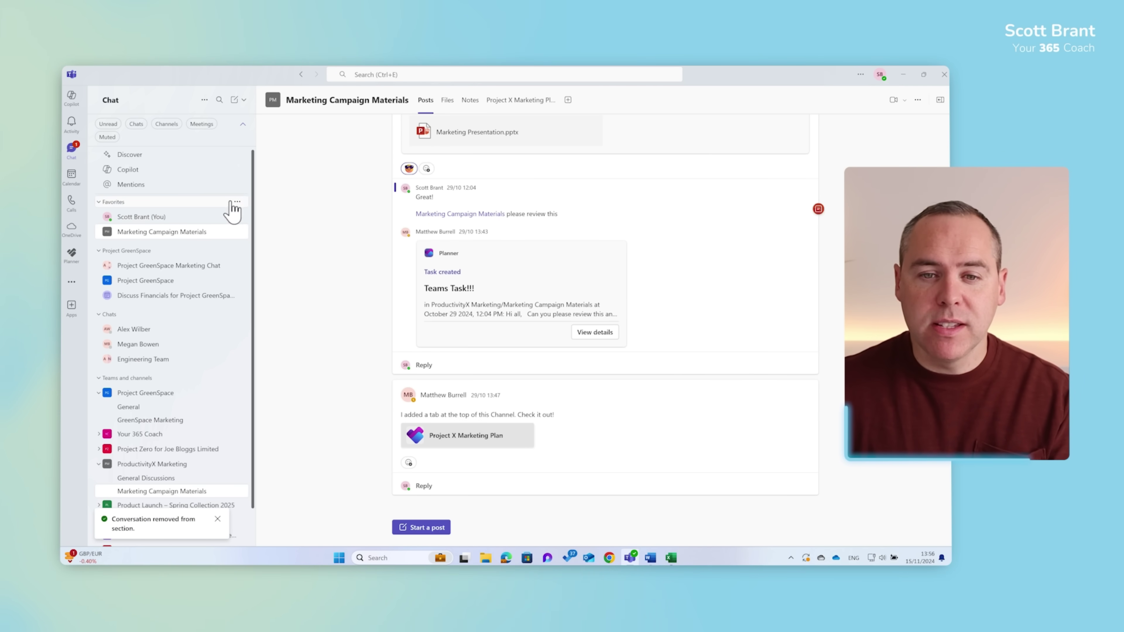
left_click(237, 202)
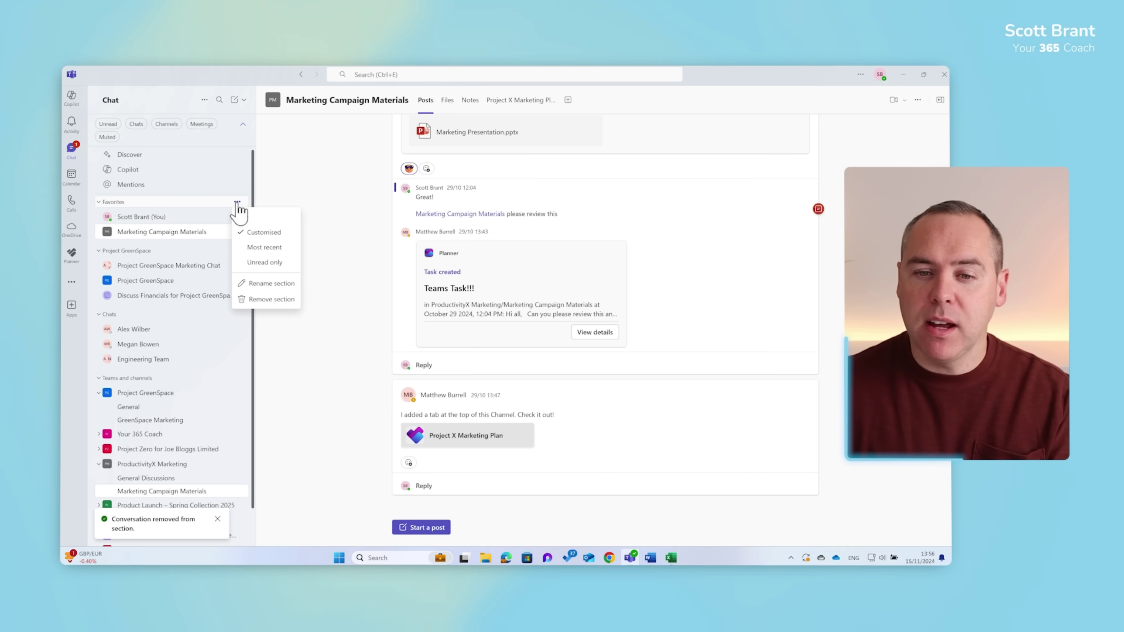
left_click(263, 283)
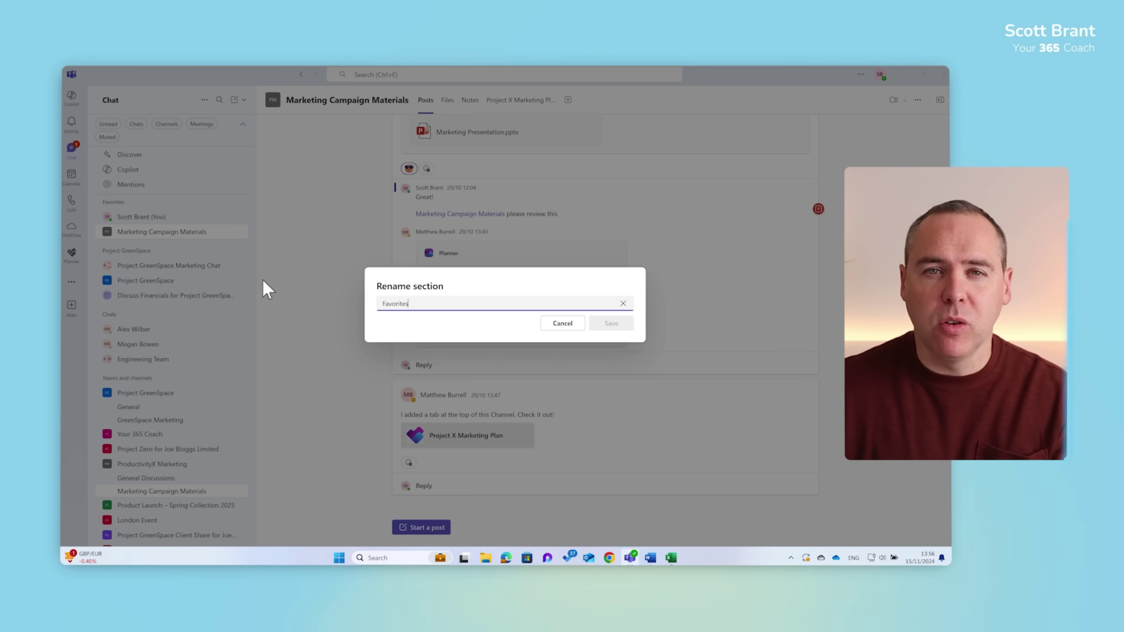
key("Escape")
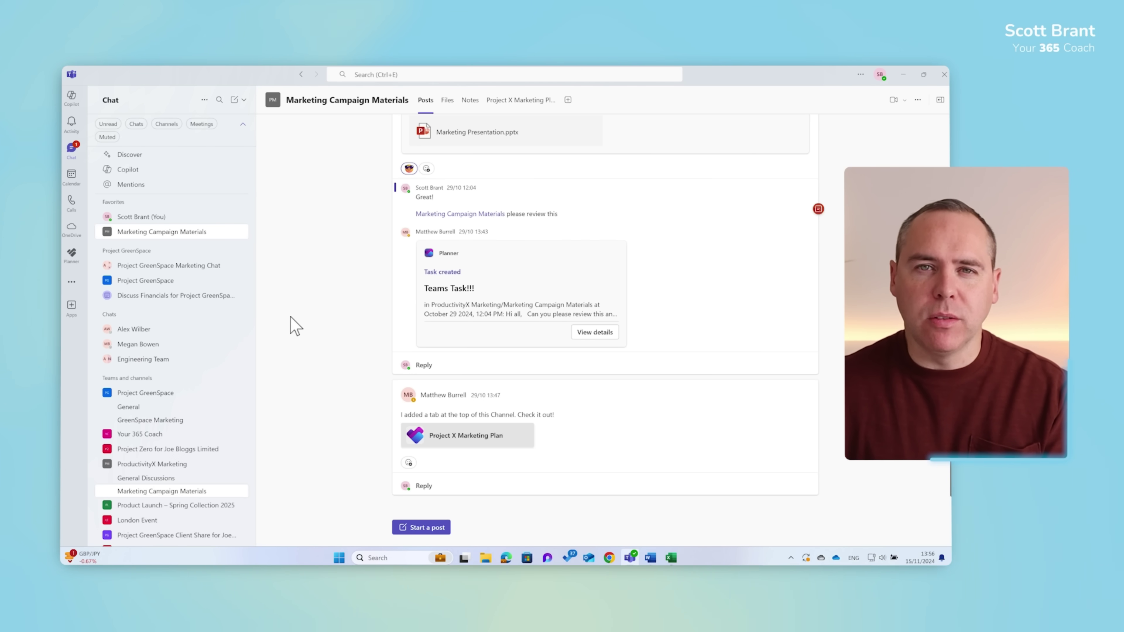
scroll(199, 398, "down", 1)
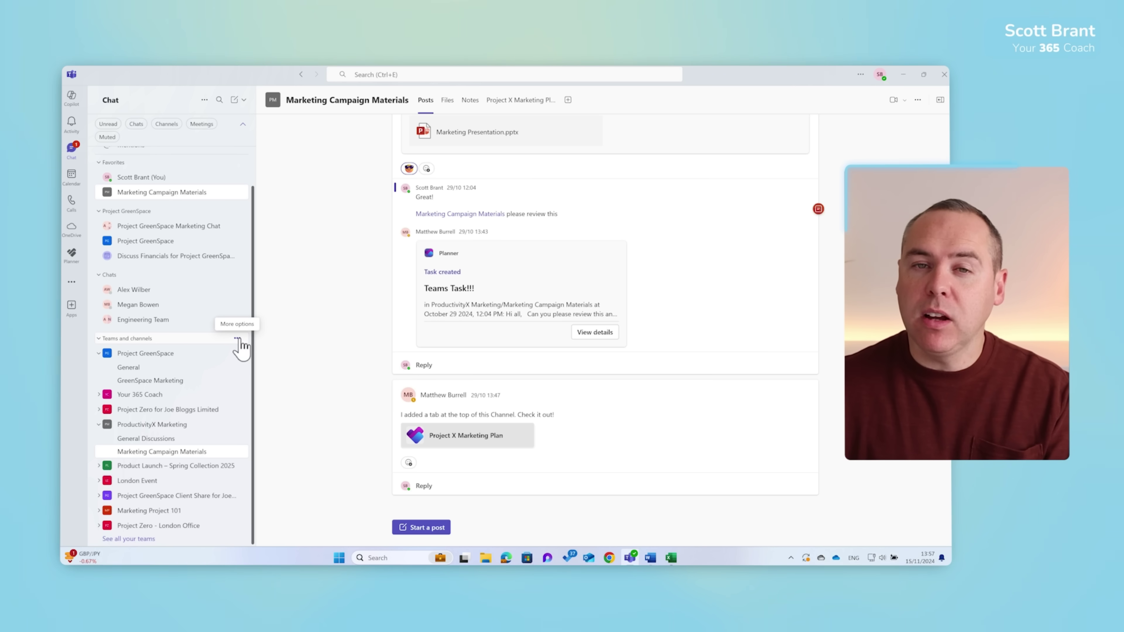
Switch List options to Channels only and open the Your 365 Coach General channel.
left_click(238, 338)
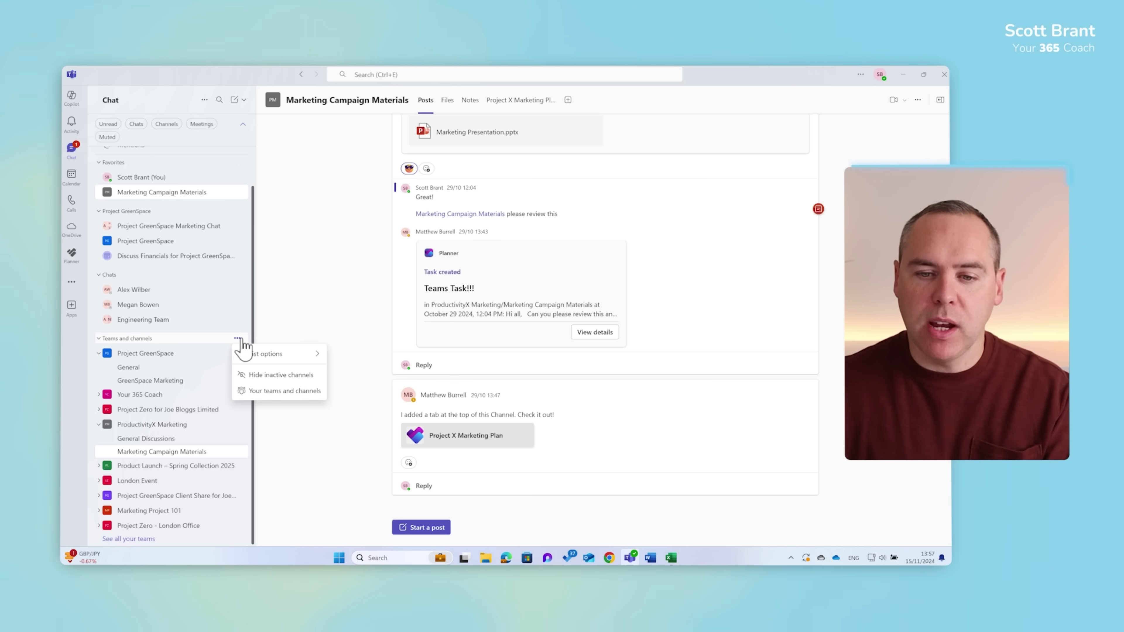
left_click(289, 354)
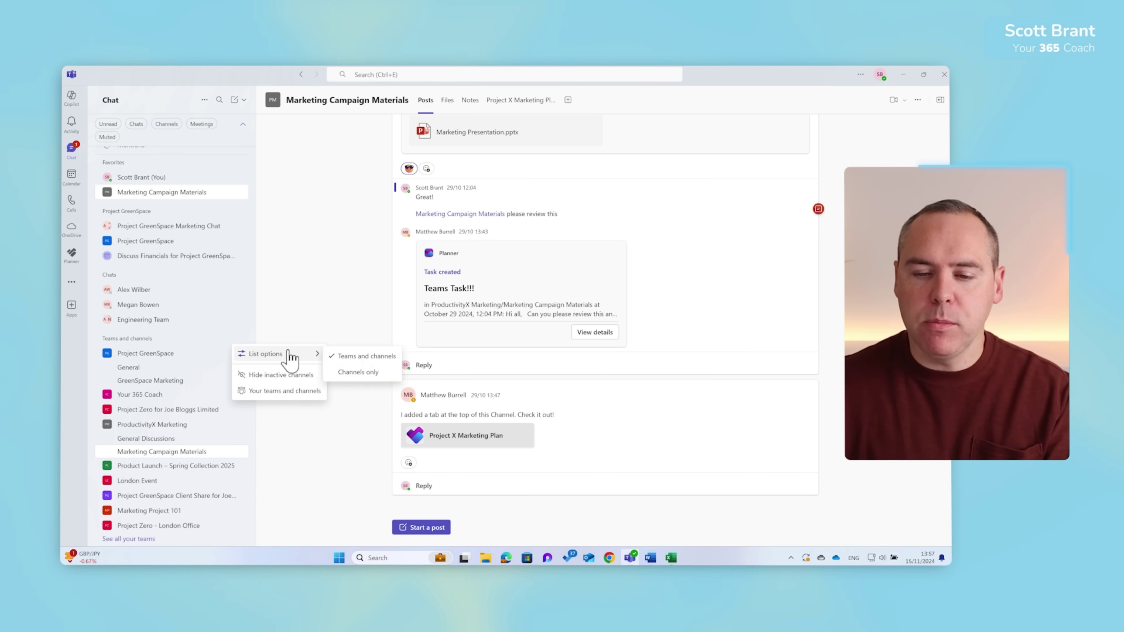
left_click(379, 373)
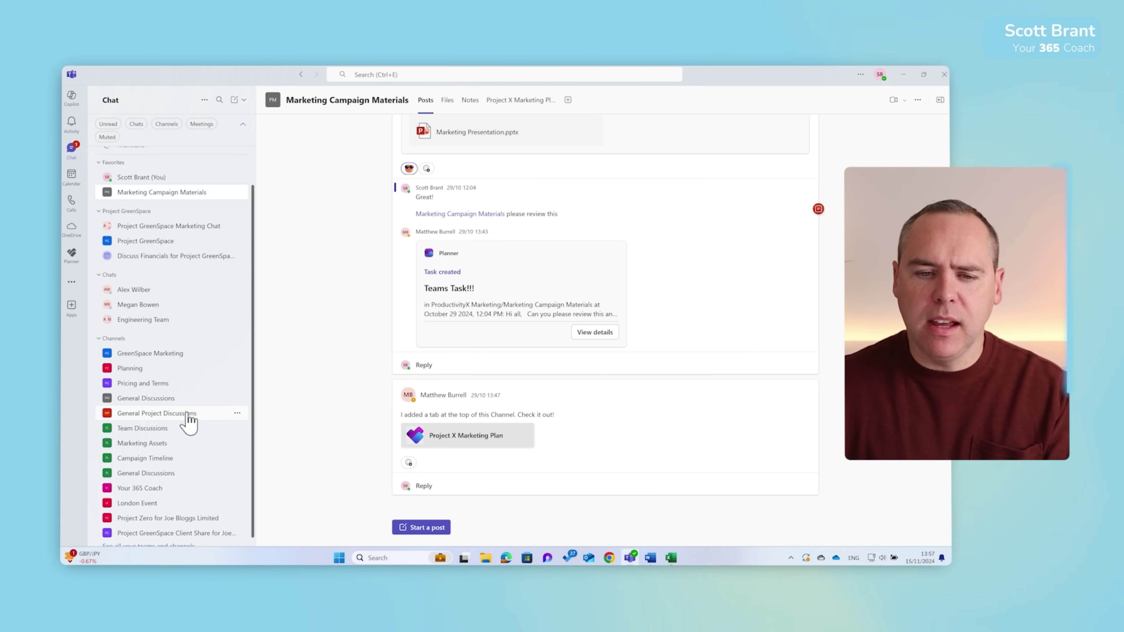
scroll(183, 422, "down", 1)
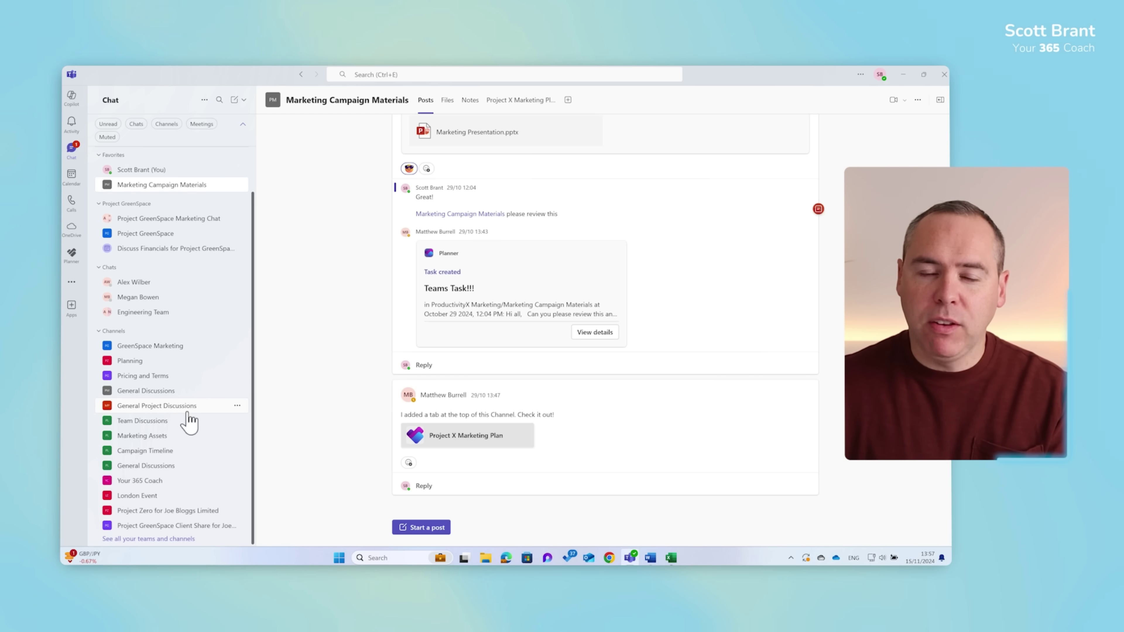
left_click(161, 485)
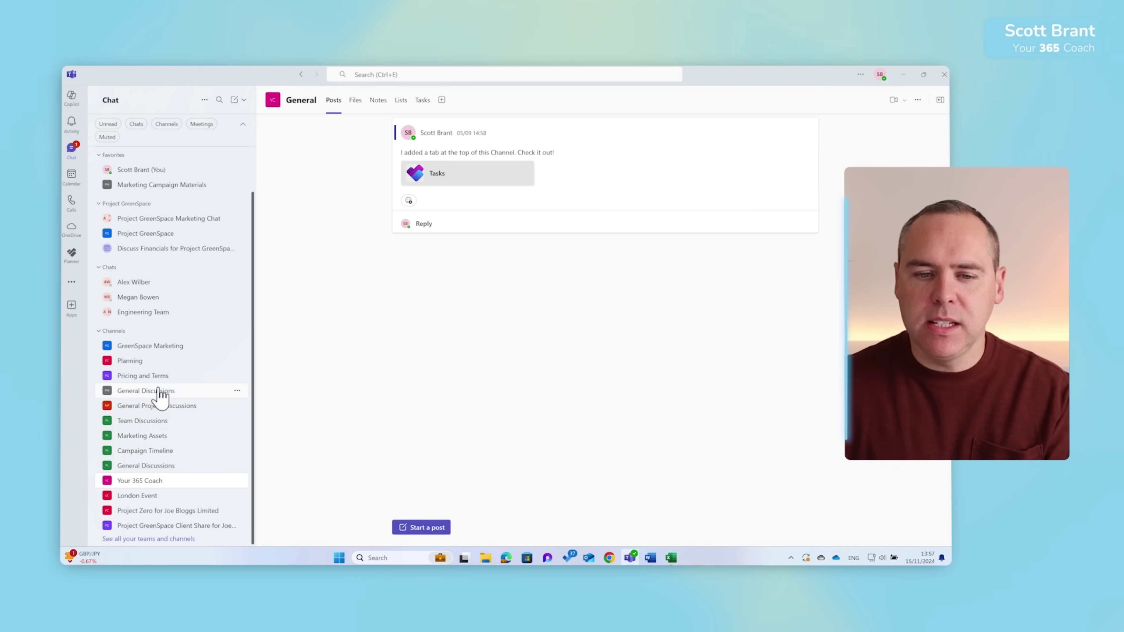
Open GreenSpace Marketing, then set List options back to Teams and channels.
left_click(158, 350)
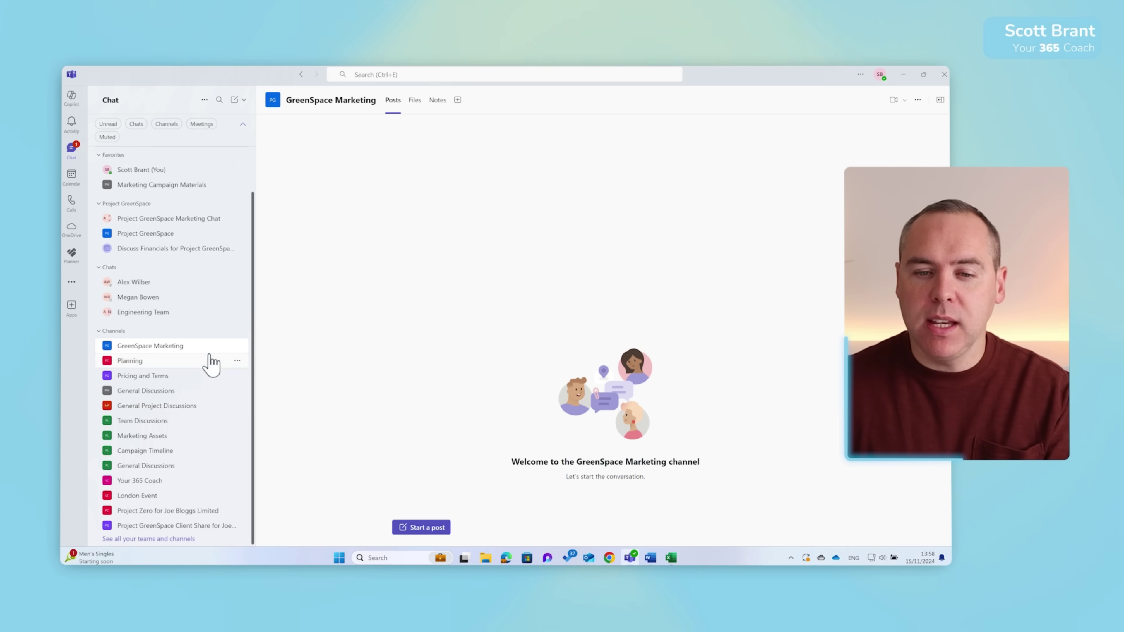
left_click(237, 331)
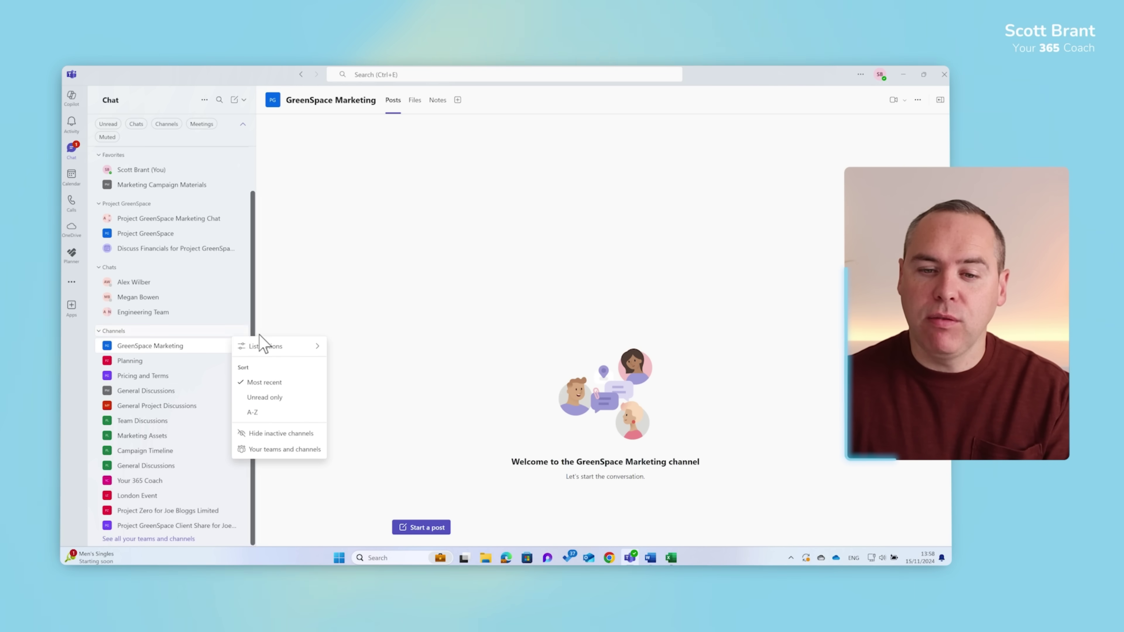
mouse_move(275, 347)
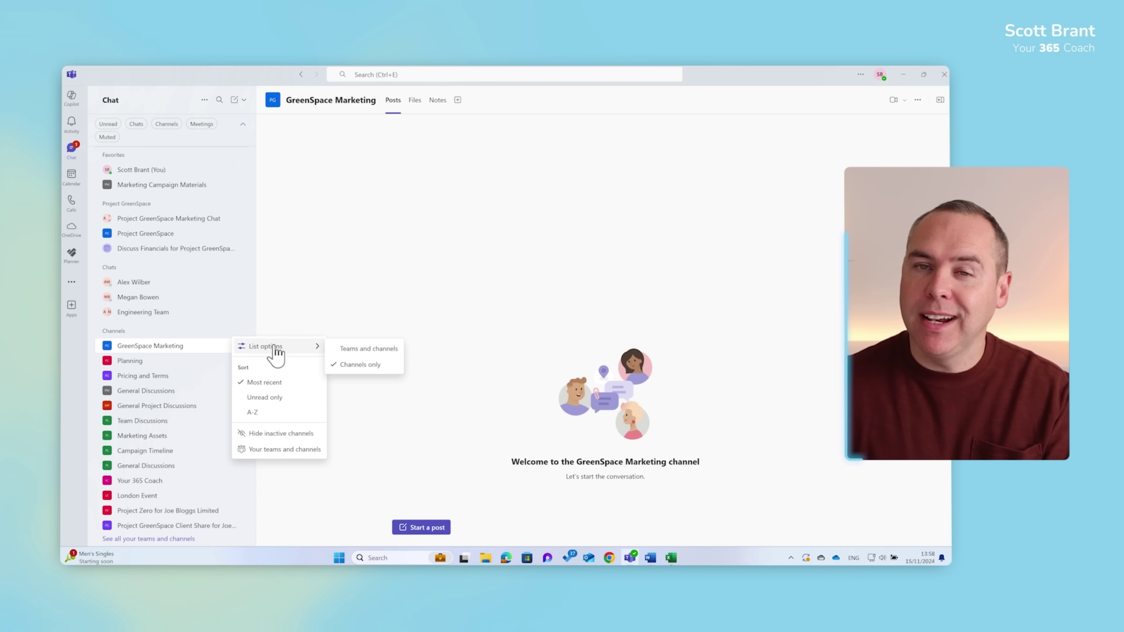
left_click(352, 349)
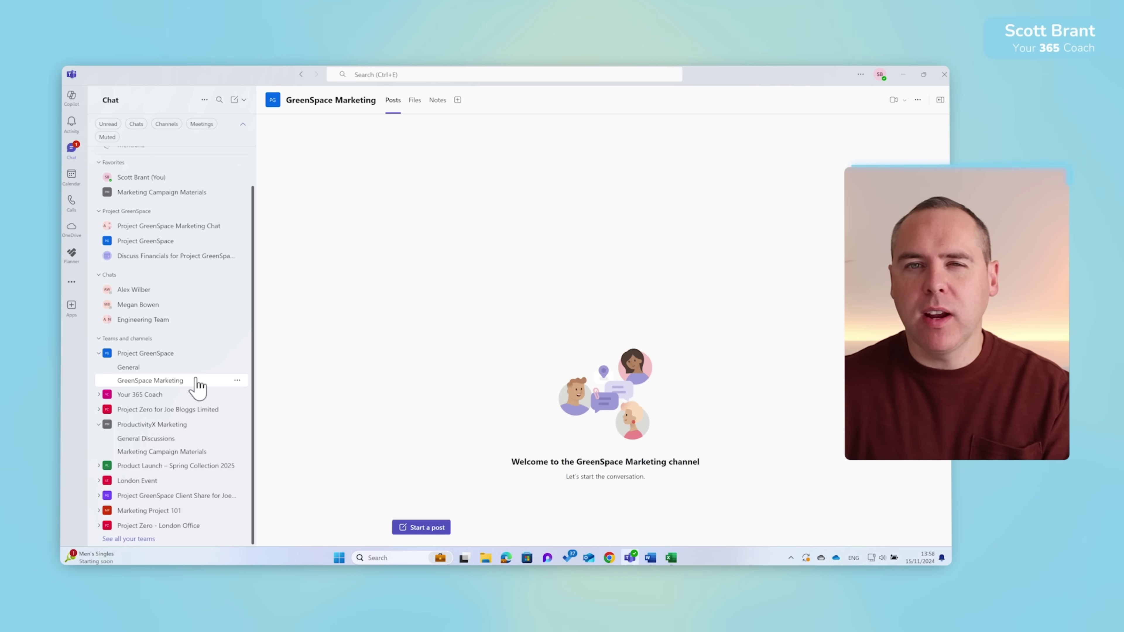
Collapse the Teams and channels, Chats and Project GreenSpace section headers, leaving Favorites open.
left_click(100, 339)
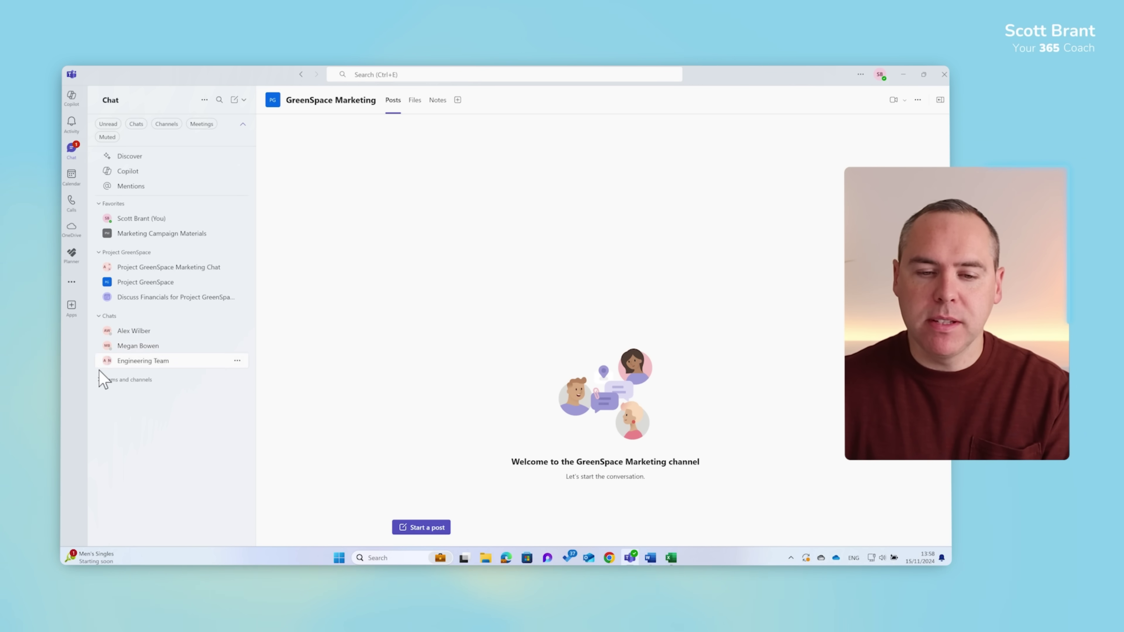
left_click(99, 316)
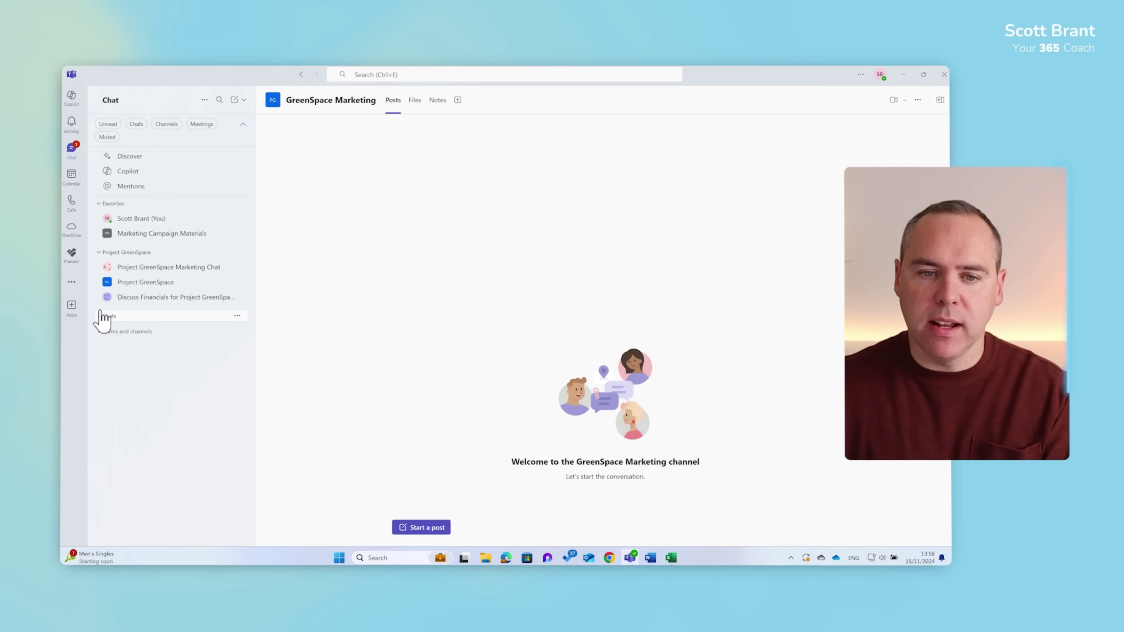
left_click(99, 253)
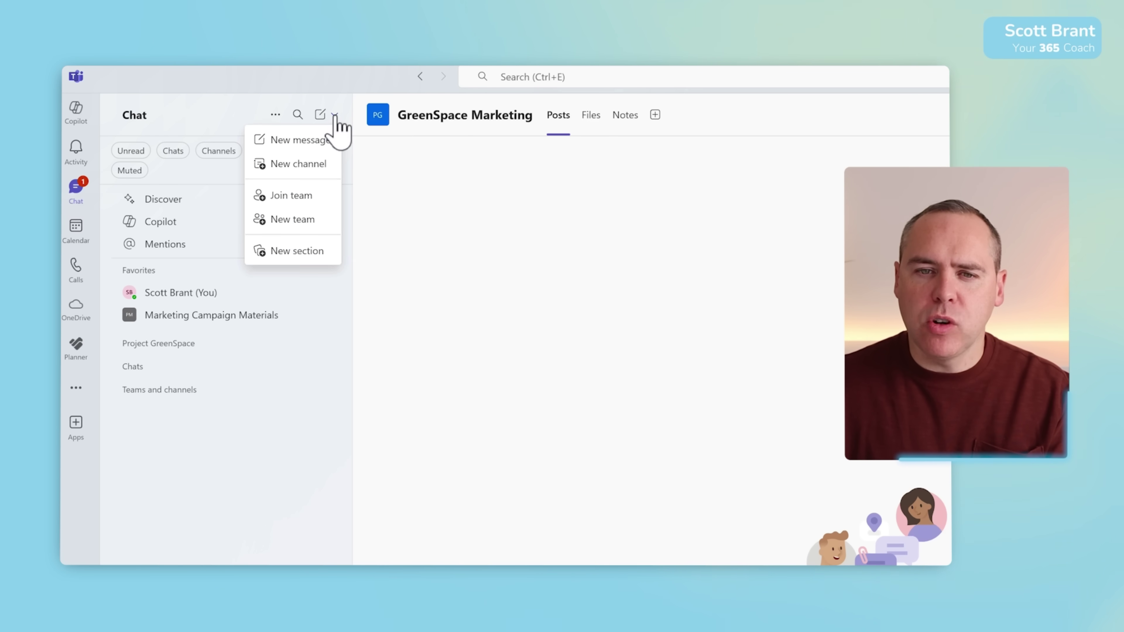
Start a new message with 'Projec' typed, then expand Chats to reach the existing conversation.
left_click(335, 116)
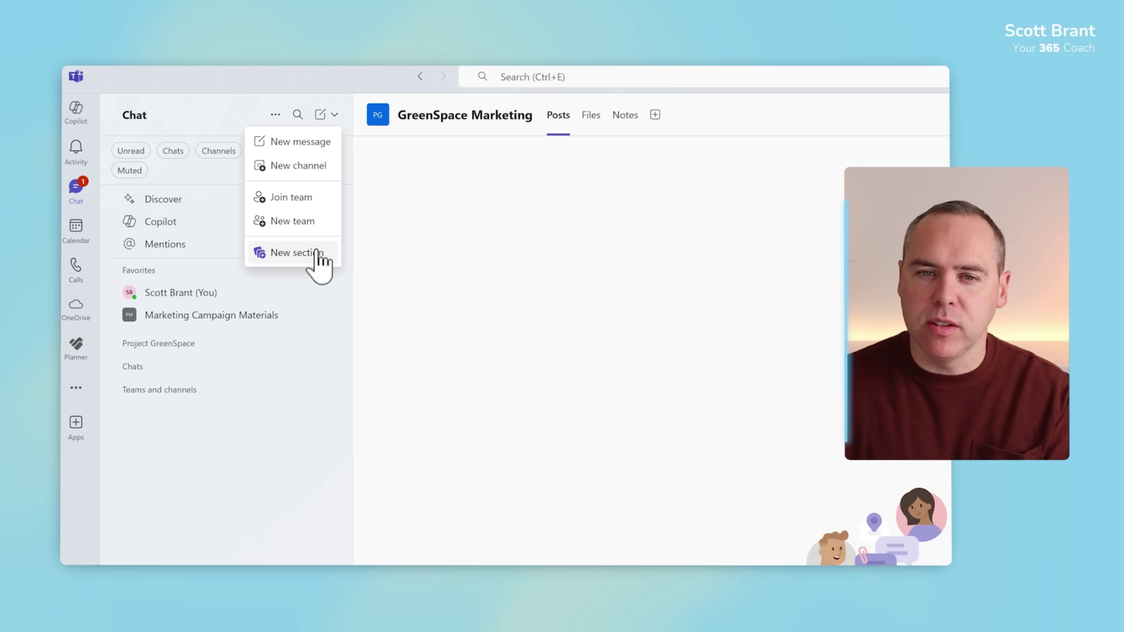
left_click(320, 143)
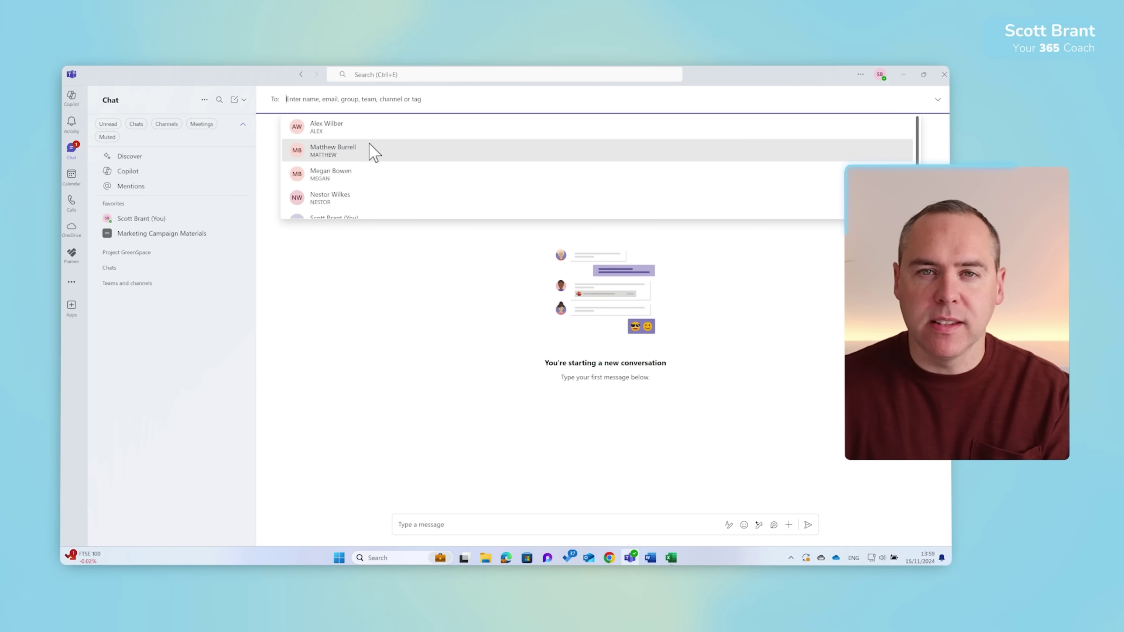
type("Pr")
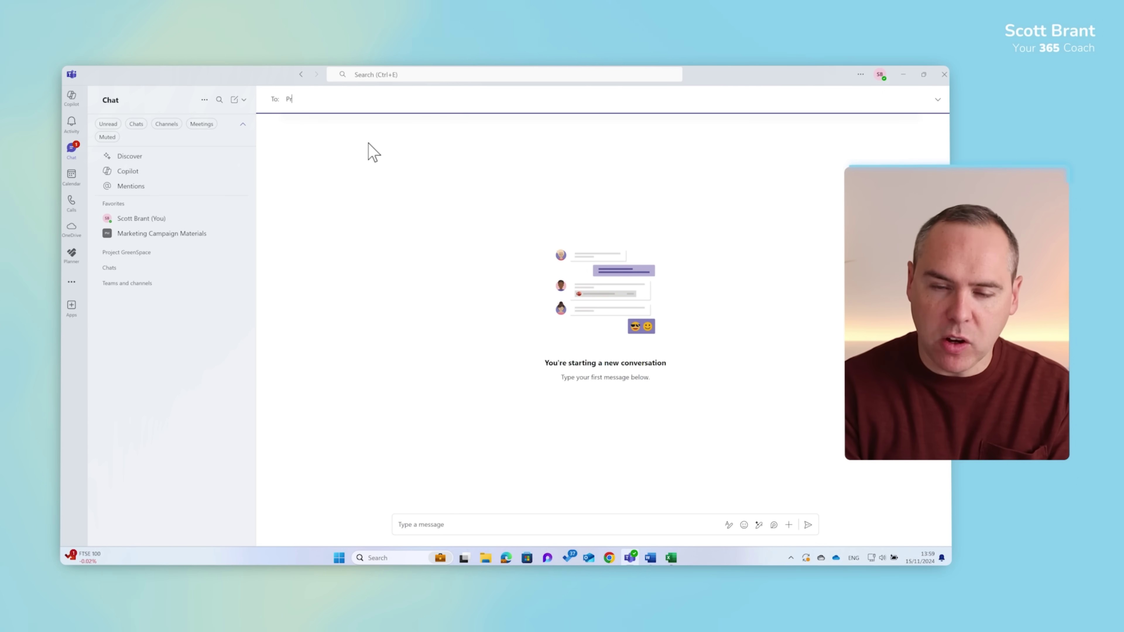
type("ojec")
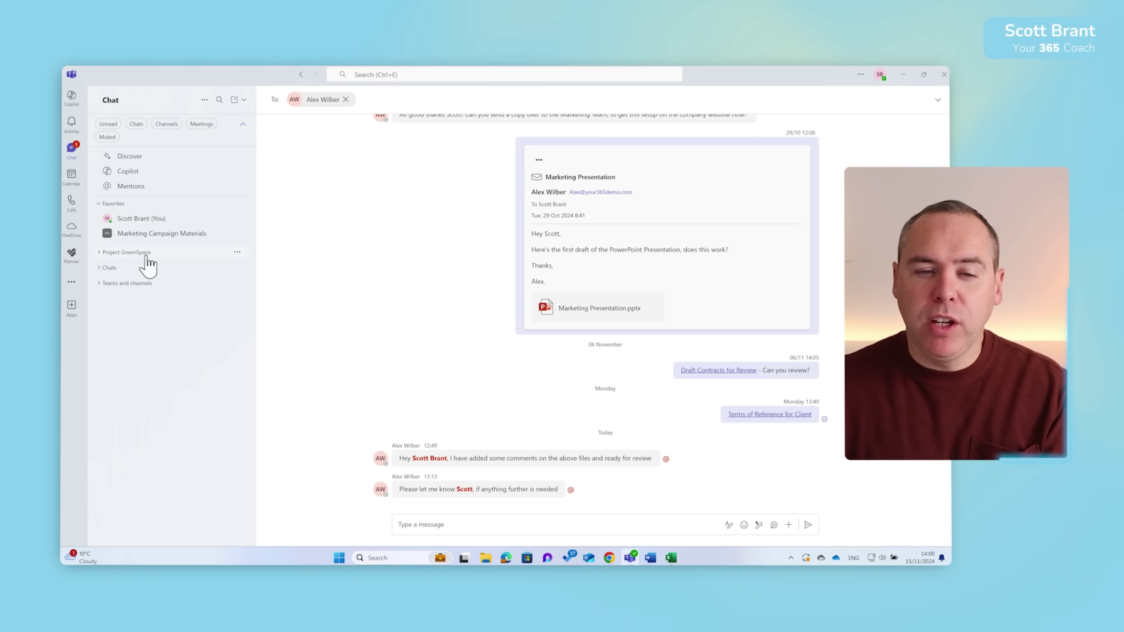
left_click(106, 268)
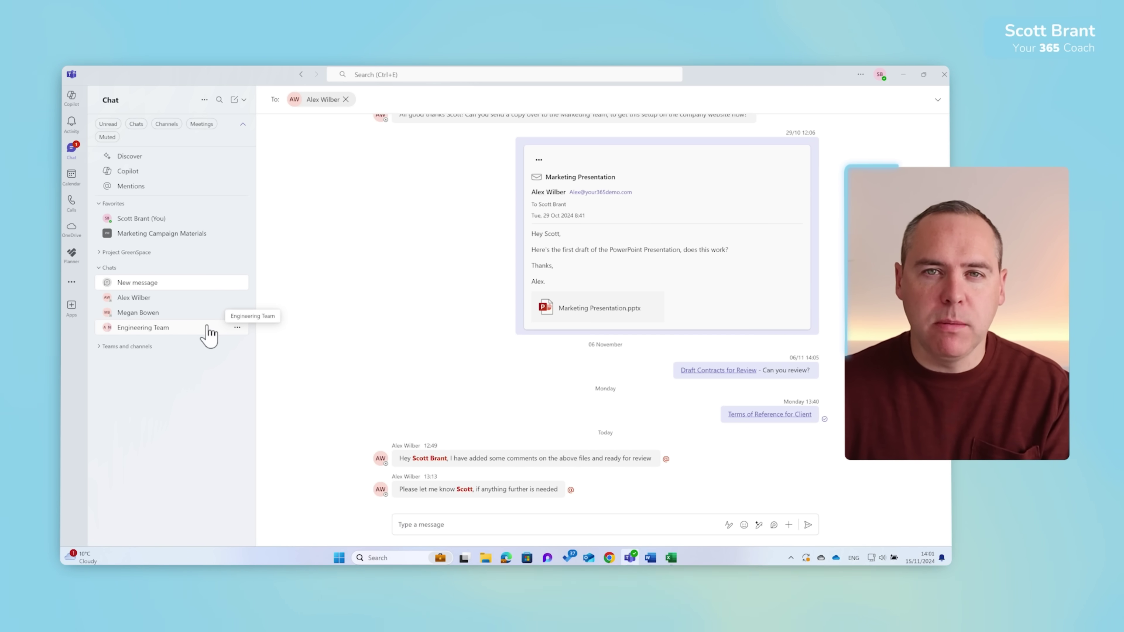
Go to Settings > Chats and channels to turn on message previews and time stamps.
left_click(860, 74)
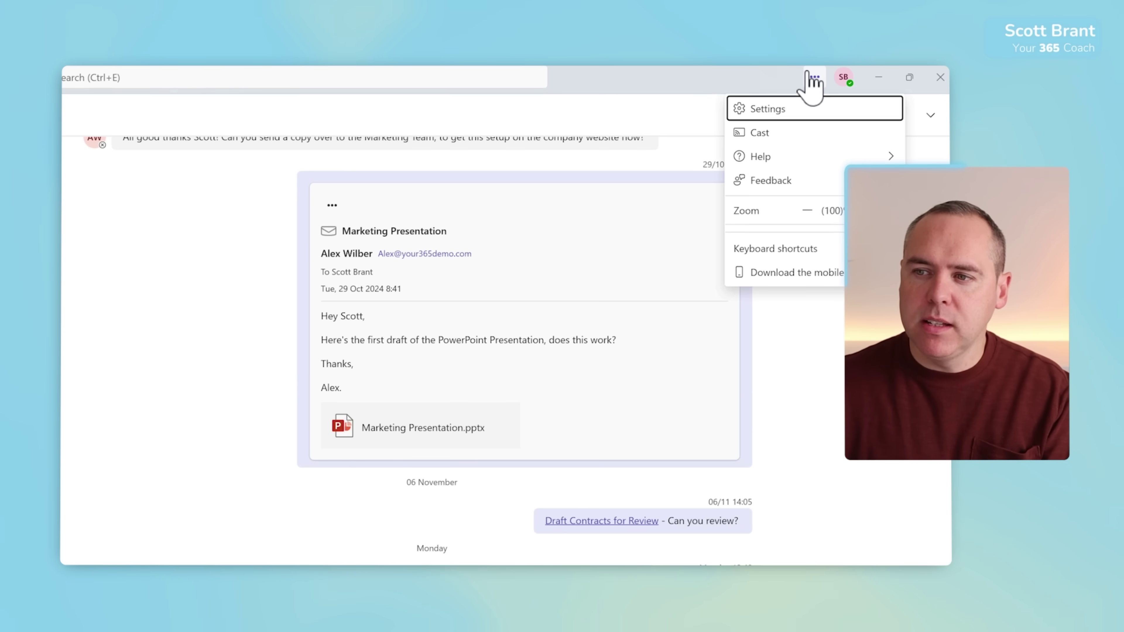
left_click(787, 110)
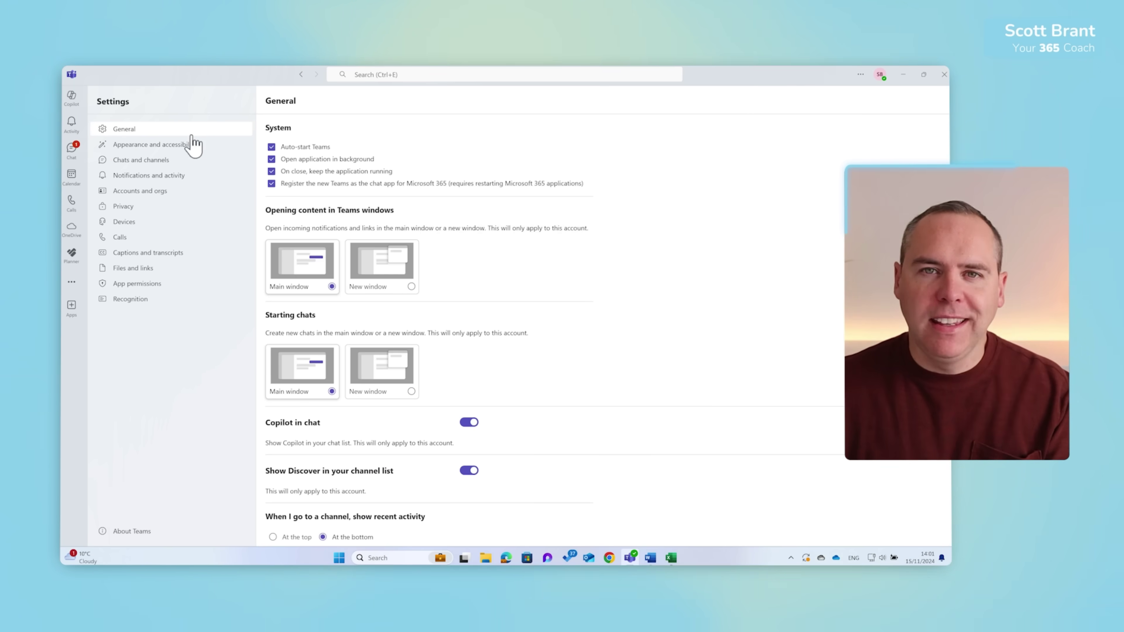
left_click(175, 160)
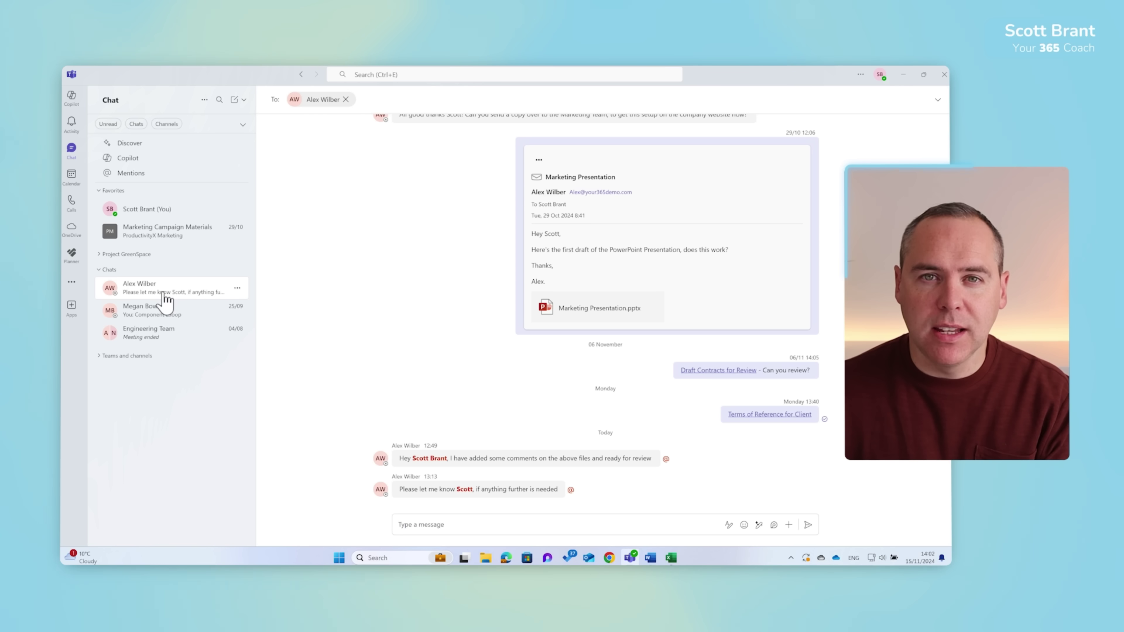
Set the chats and channels view to Separate in Settings and cancel the feedback survey.
left_click(860, 74)
left_click(868, 96)
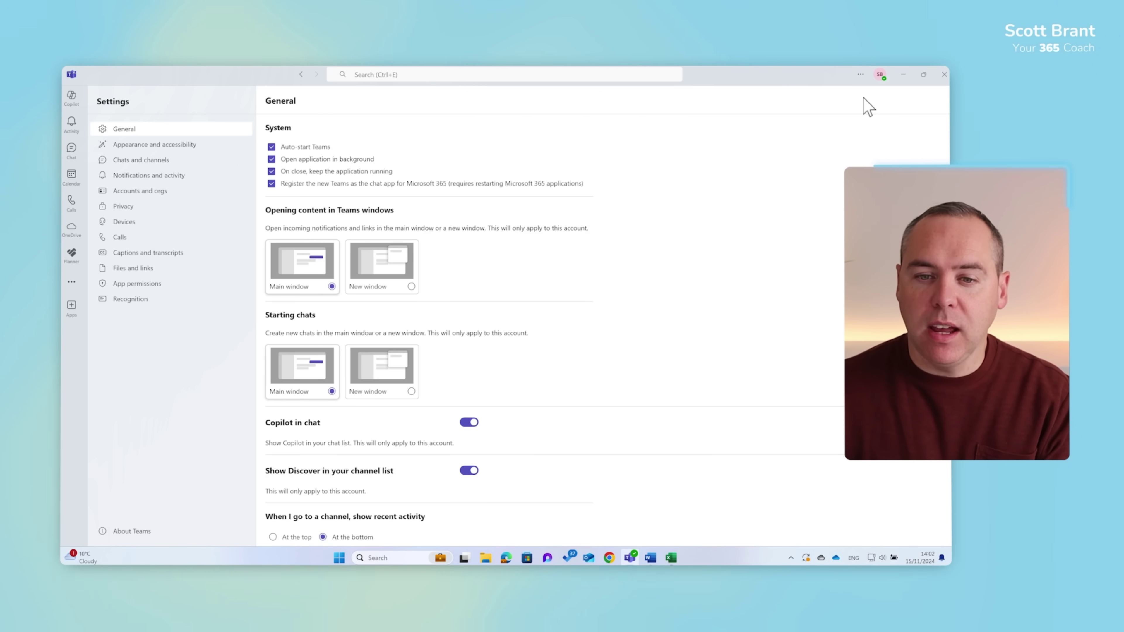
left_click(183, 161)
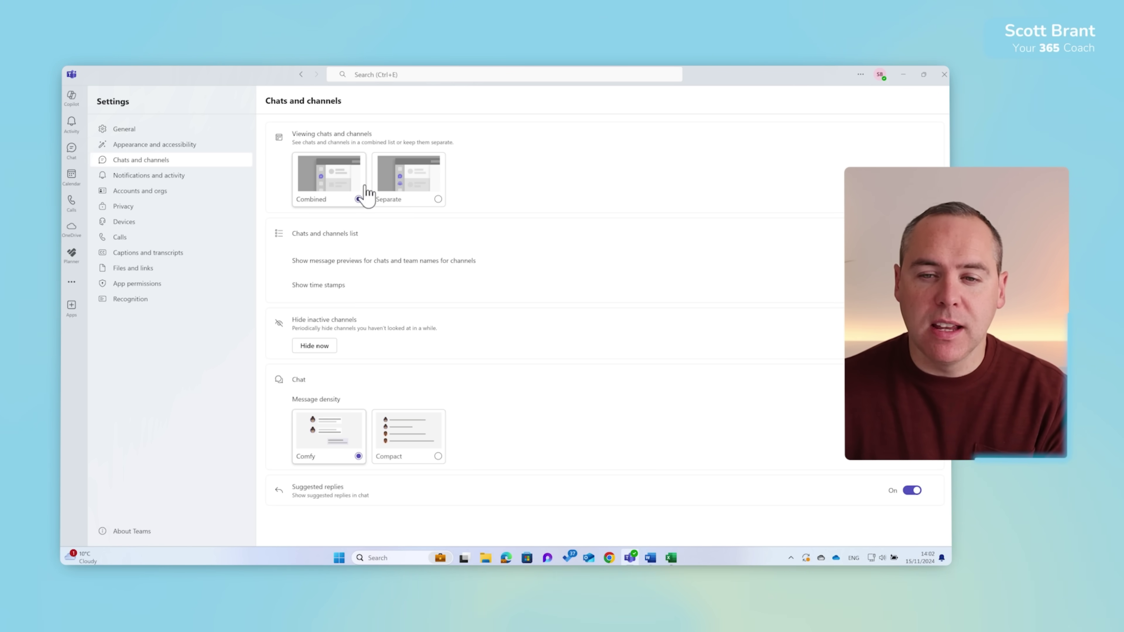
left_click(404, 197)
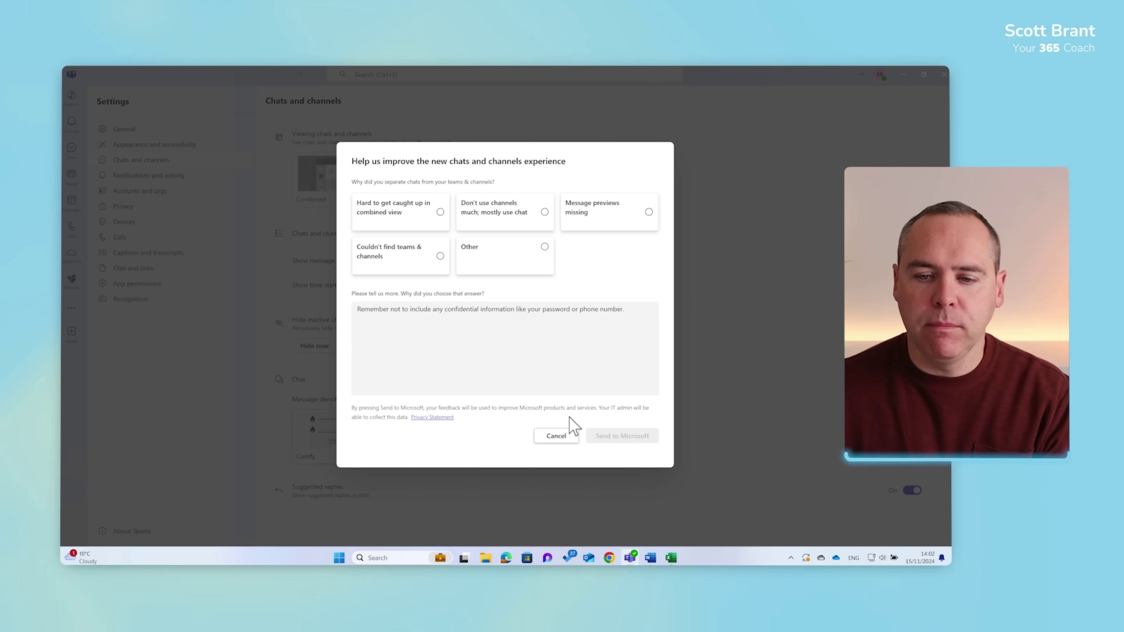
left_click(558, 437)
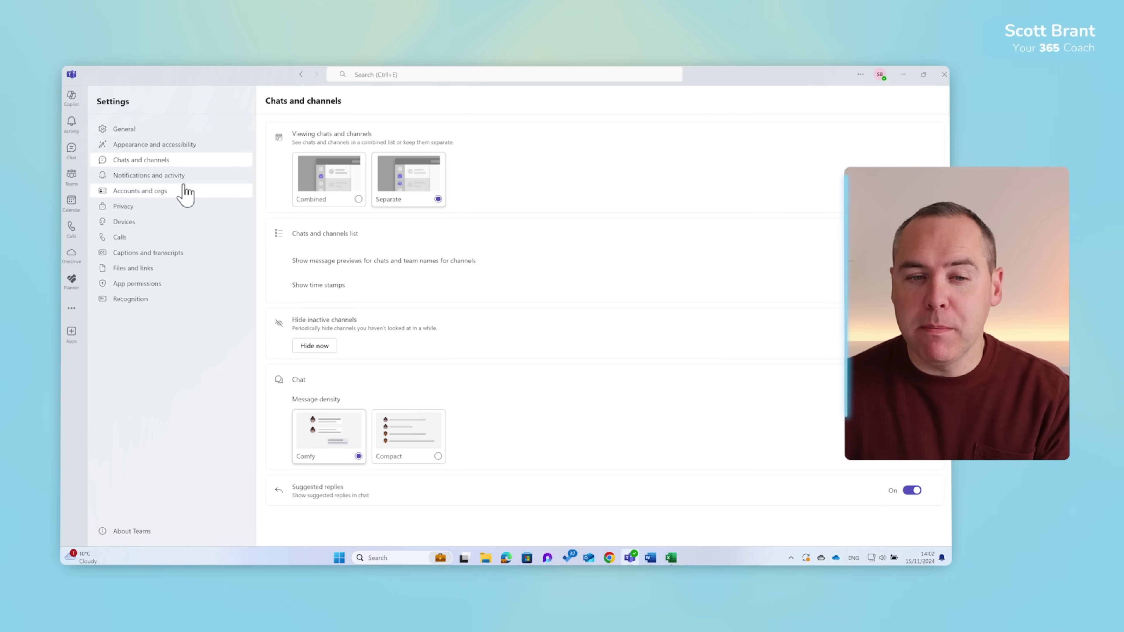
In the Teams view, expand both sections and collapse the Project GreenSpace and ProductivityX Marketing teams.
left_click(73, 153)
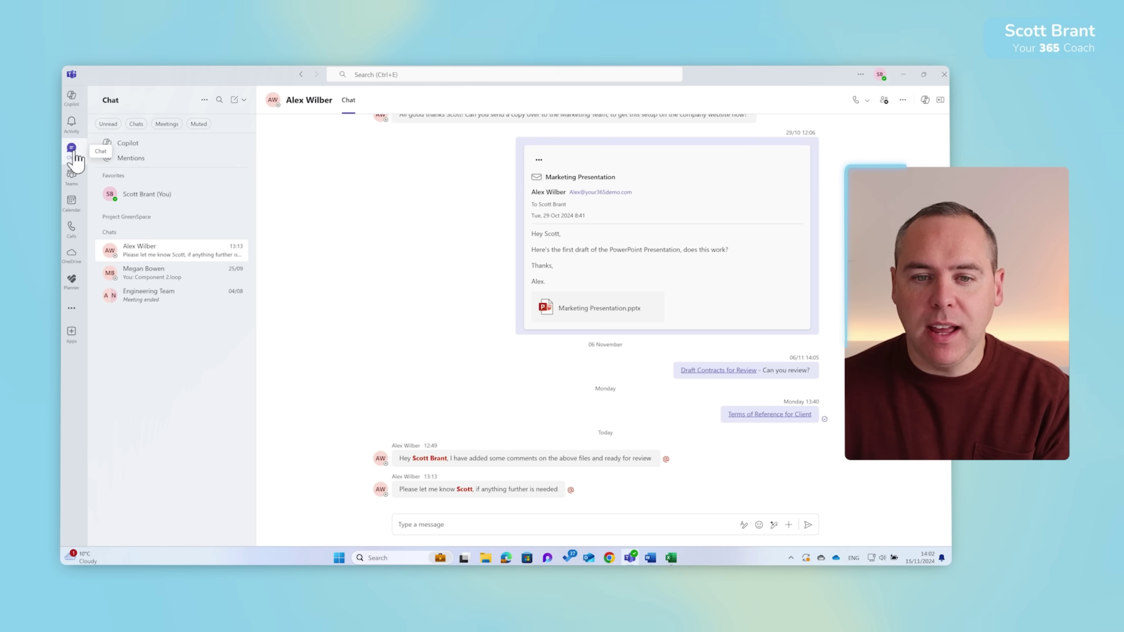
left_click(73, 182)
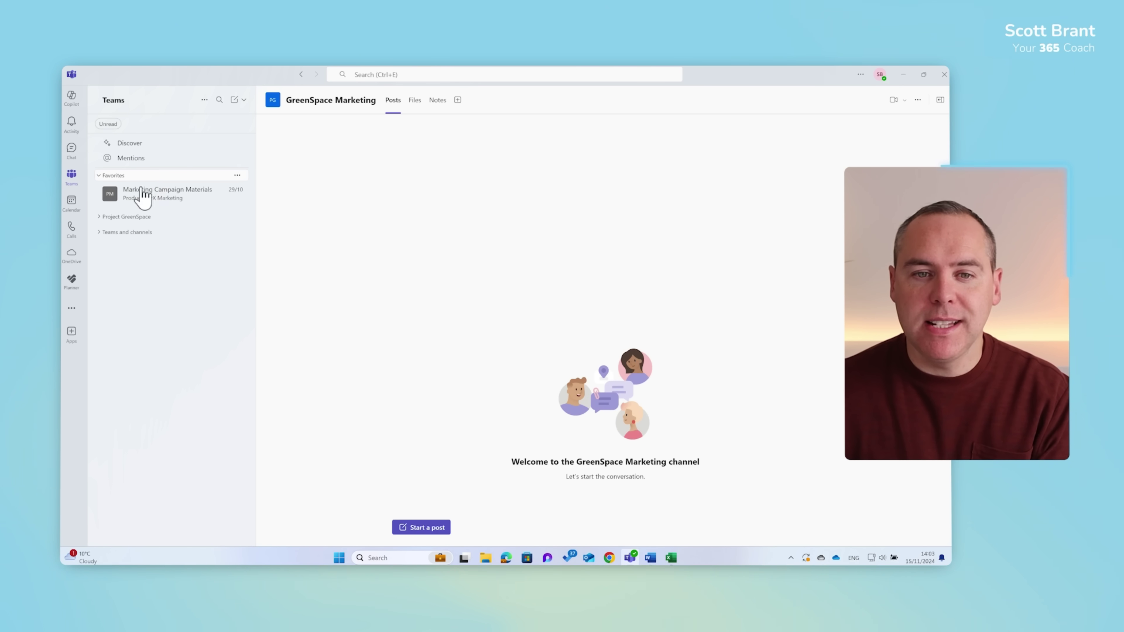
left_click(98, 217)
left_click(100, 260)
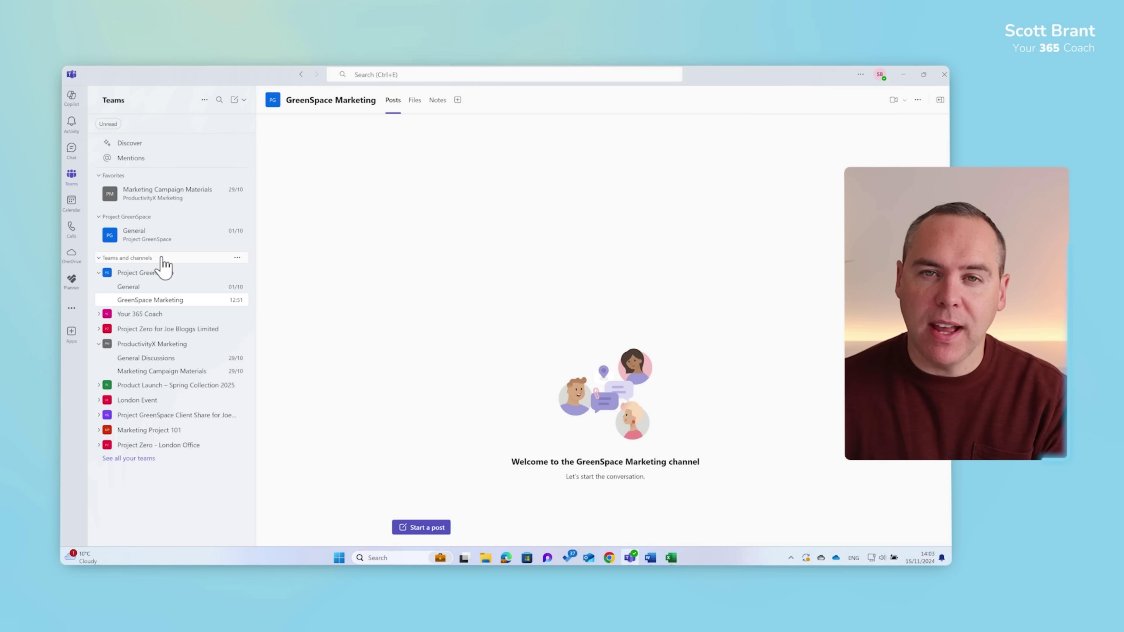
left_click(98, 272)
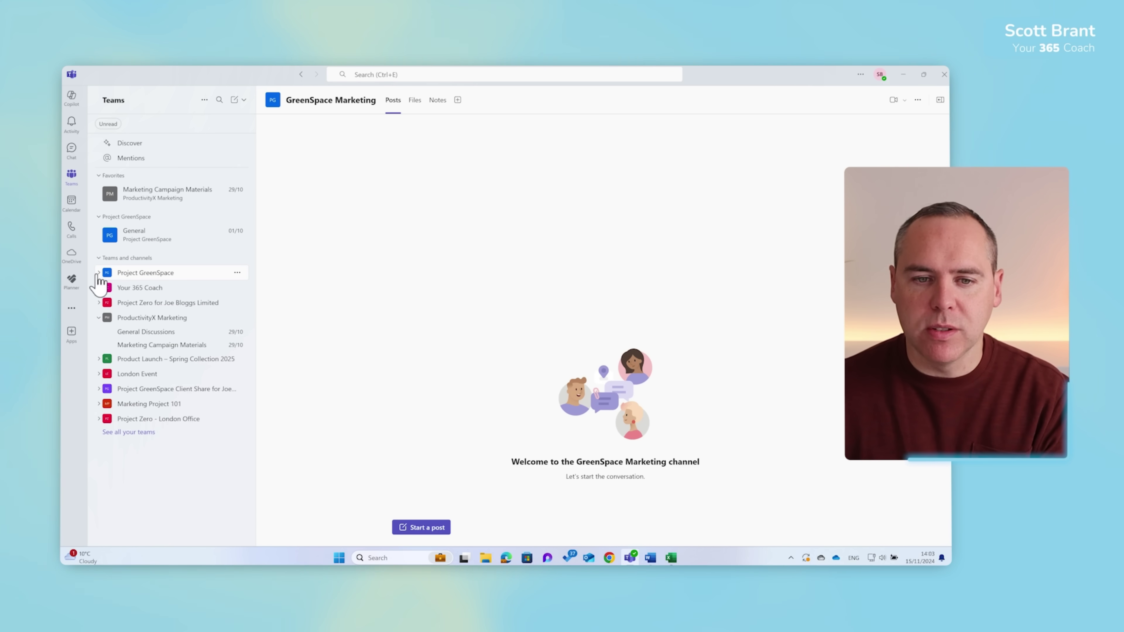
left_click(99, 317)
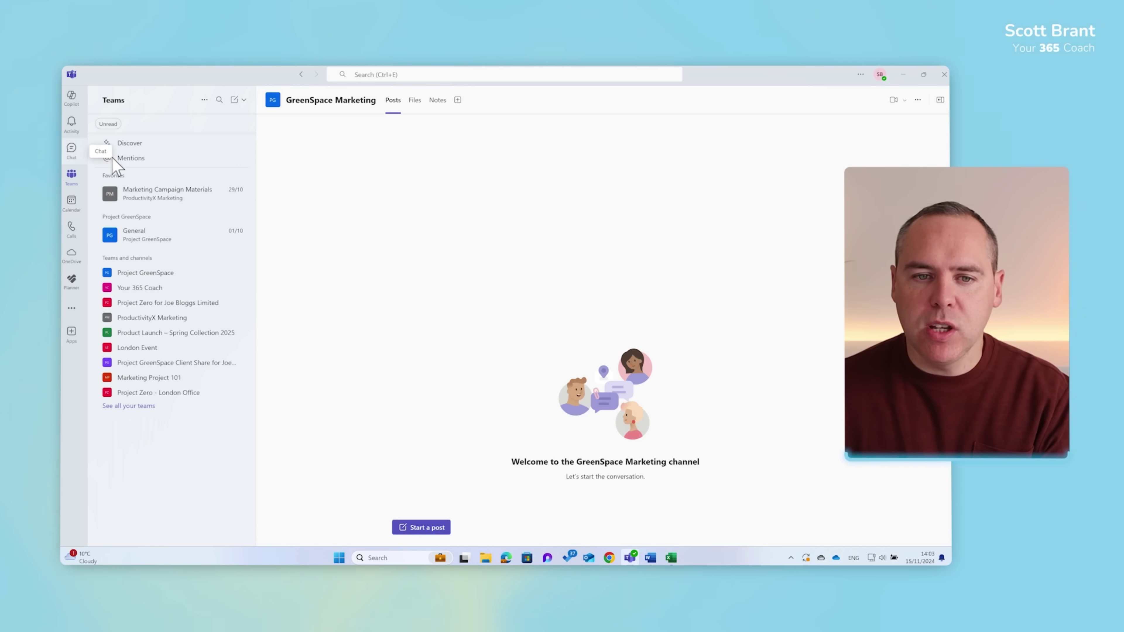